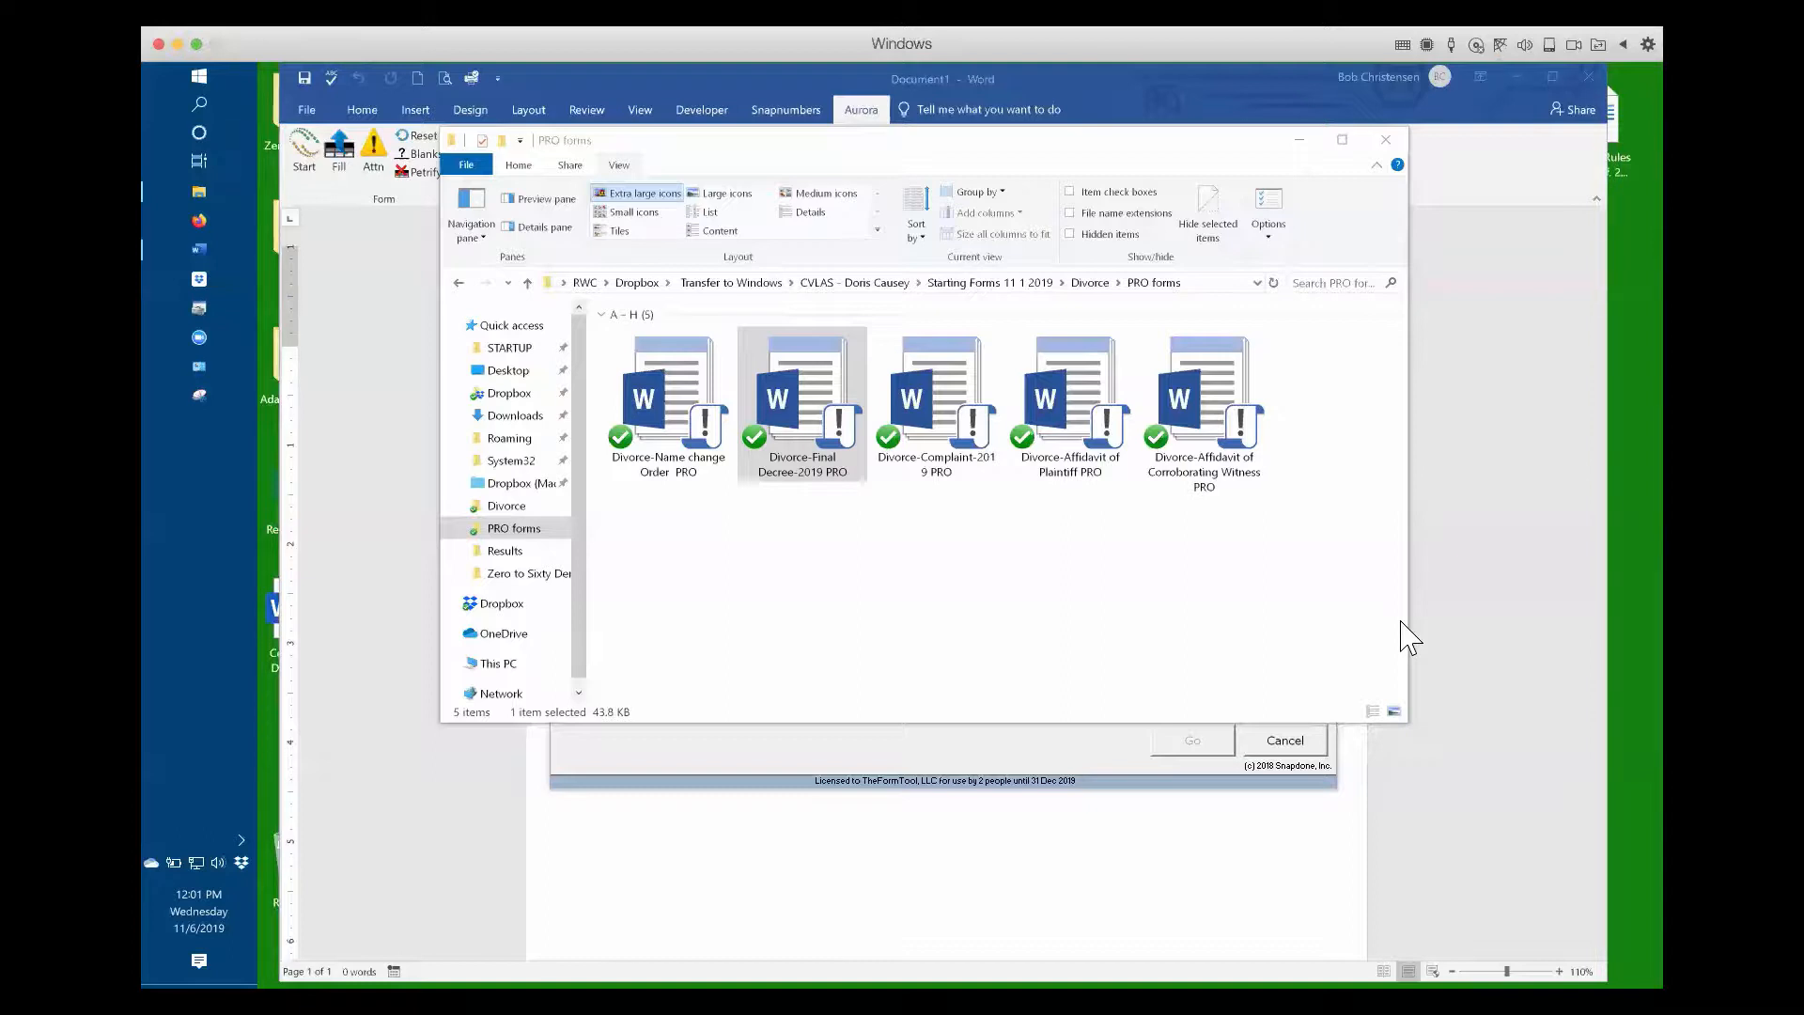
- Create a new form set named Divorce in the CVLAS category
{"action": "left_click", "coordinate": [1187, 830]}
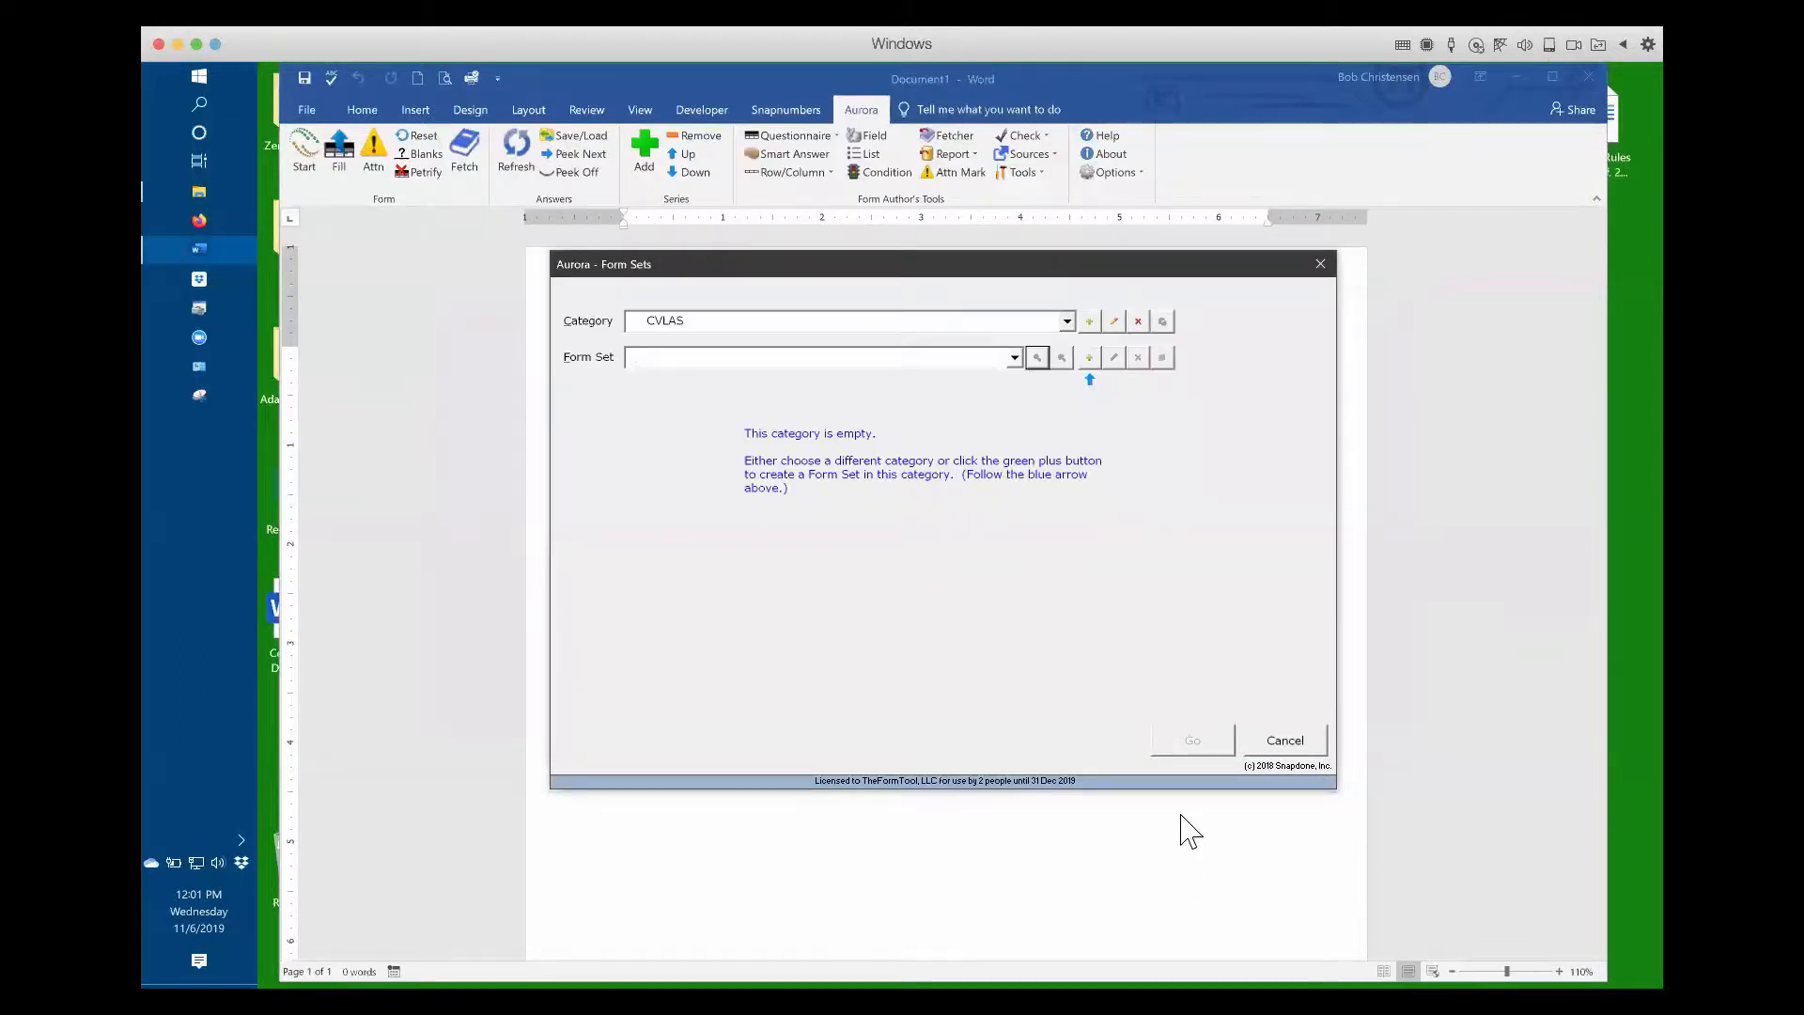
{"action": "left_click", "coordinate": [1088, 358]}
{"action": "type", "text": "Divorce"}
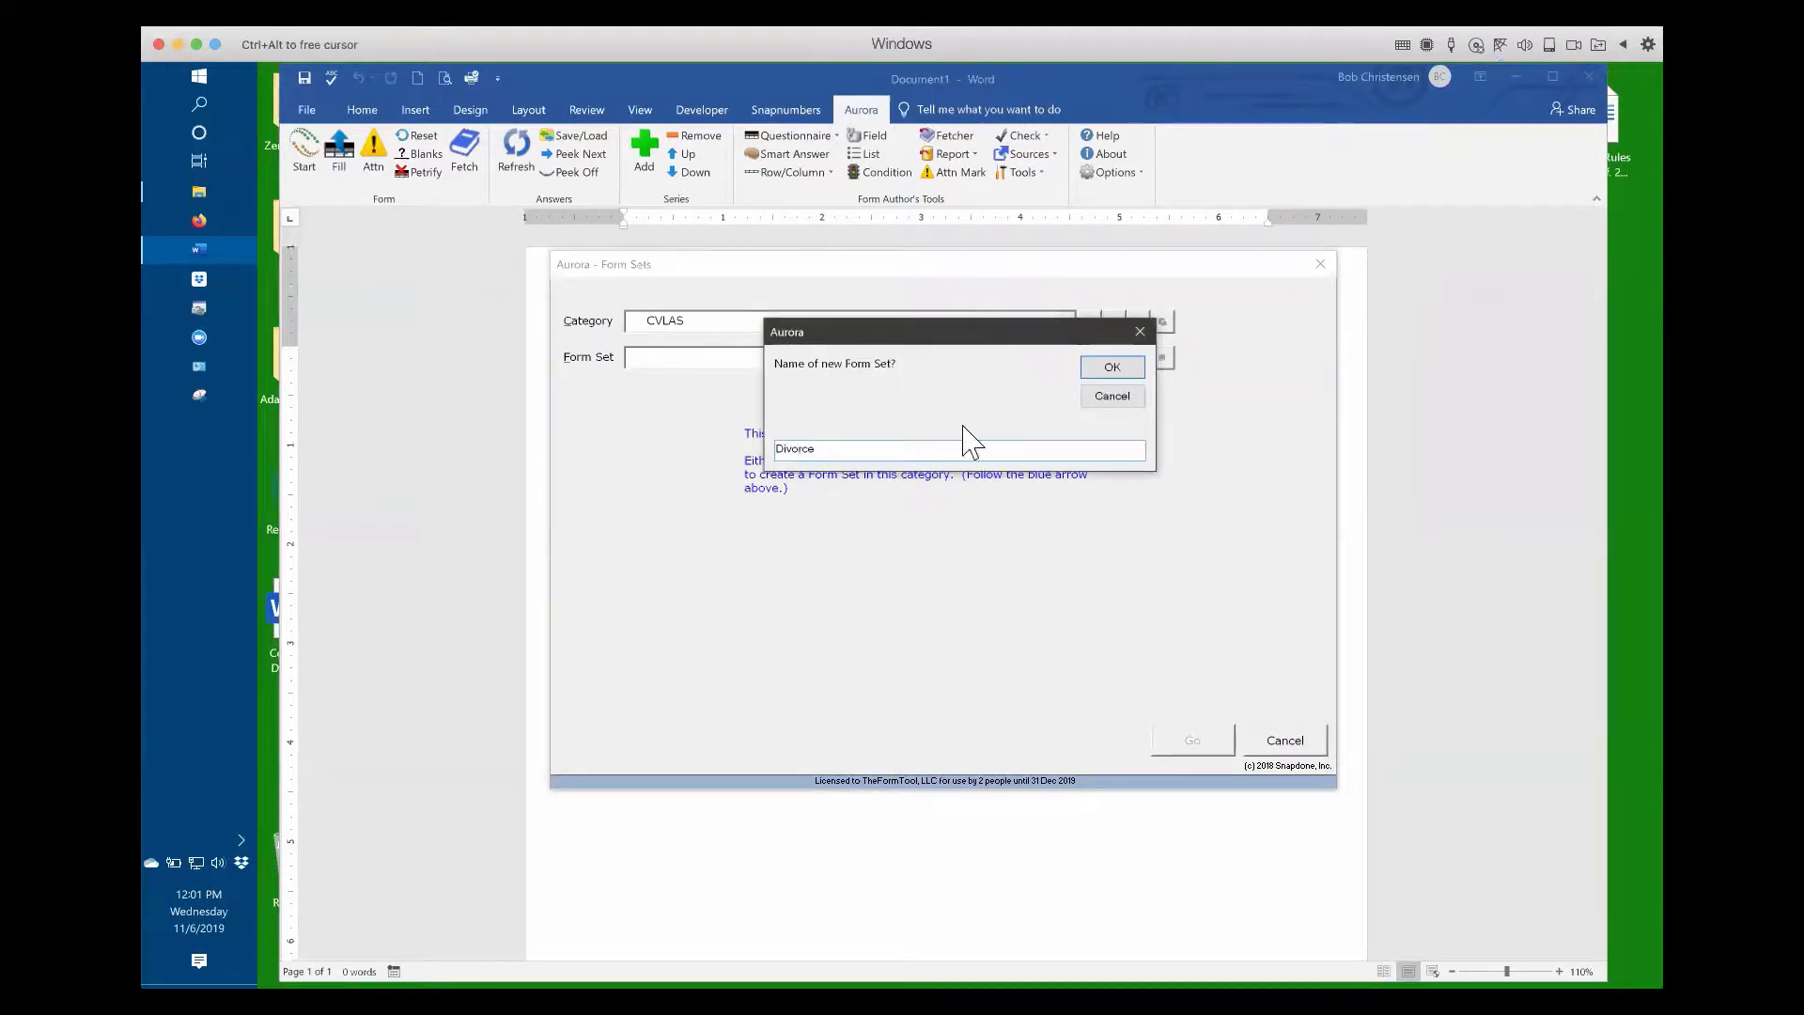
{"action": "left_click", "coordinate": [1111, 367]}
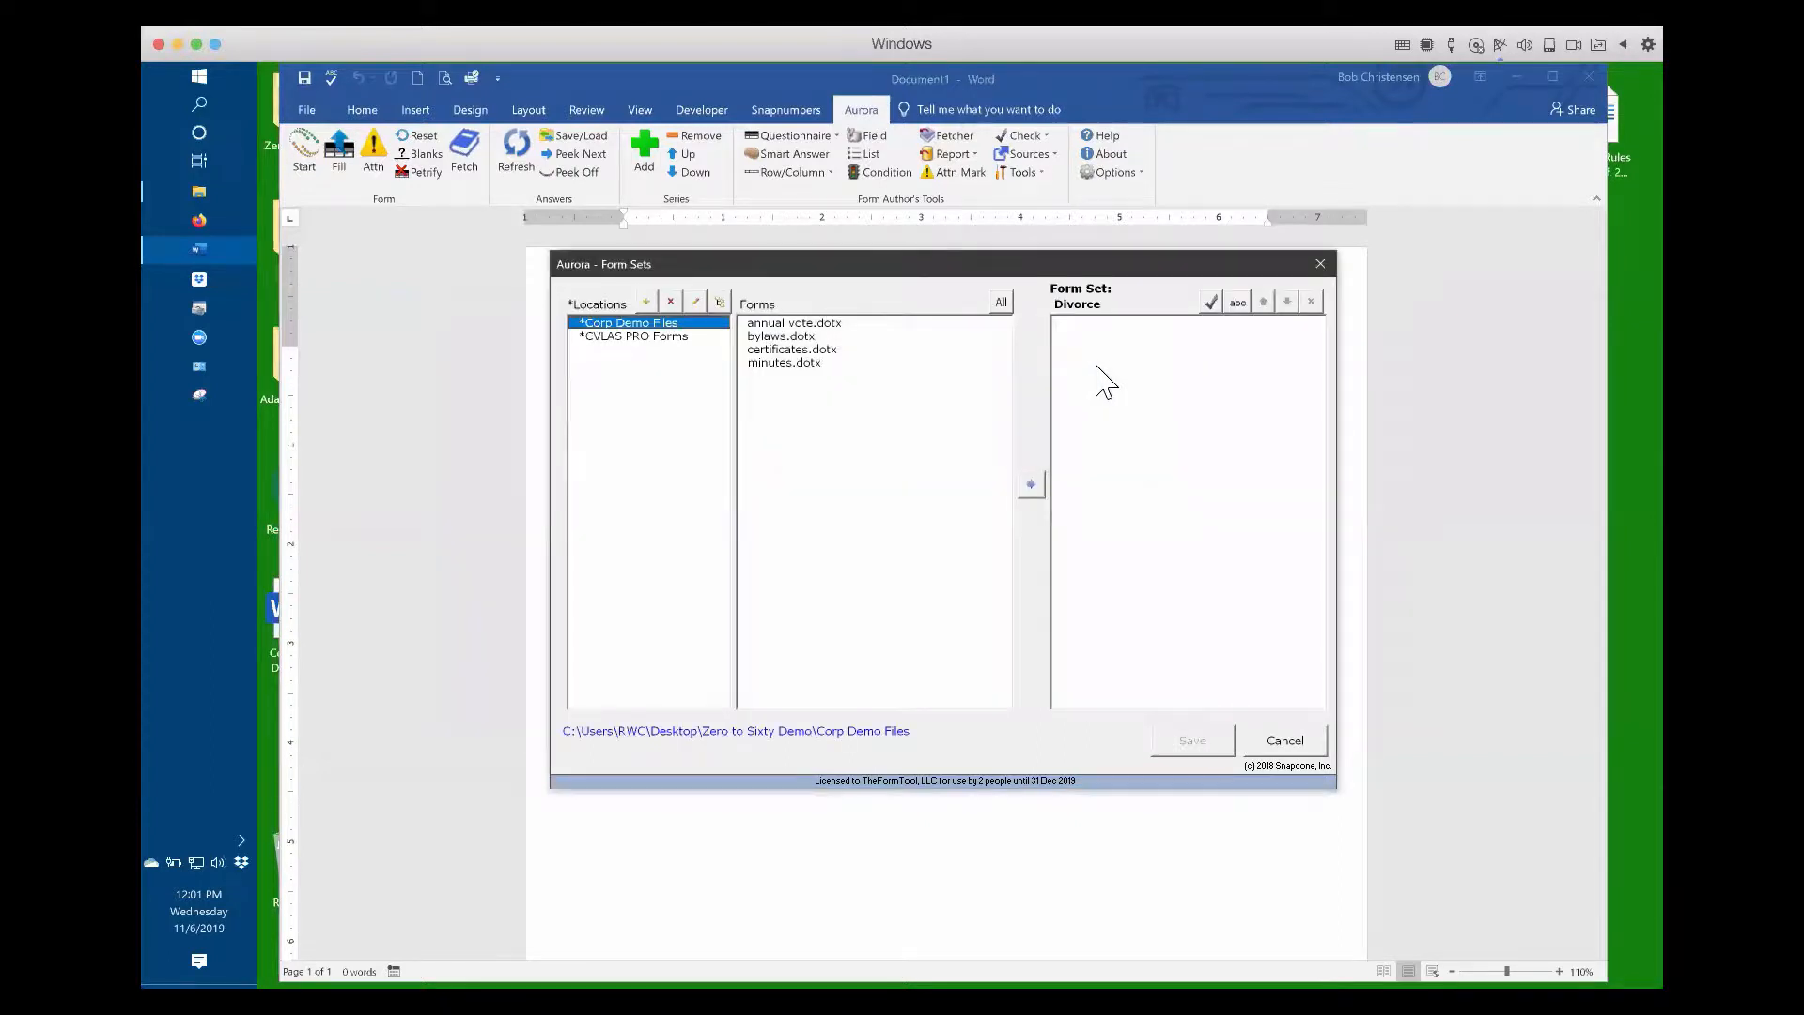
- Add all five divorce forms from the CVLAS PRO Forms location to the Divorce form set and save it
{"action": "left_click", "coordinate": [688, 337]}
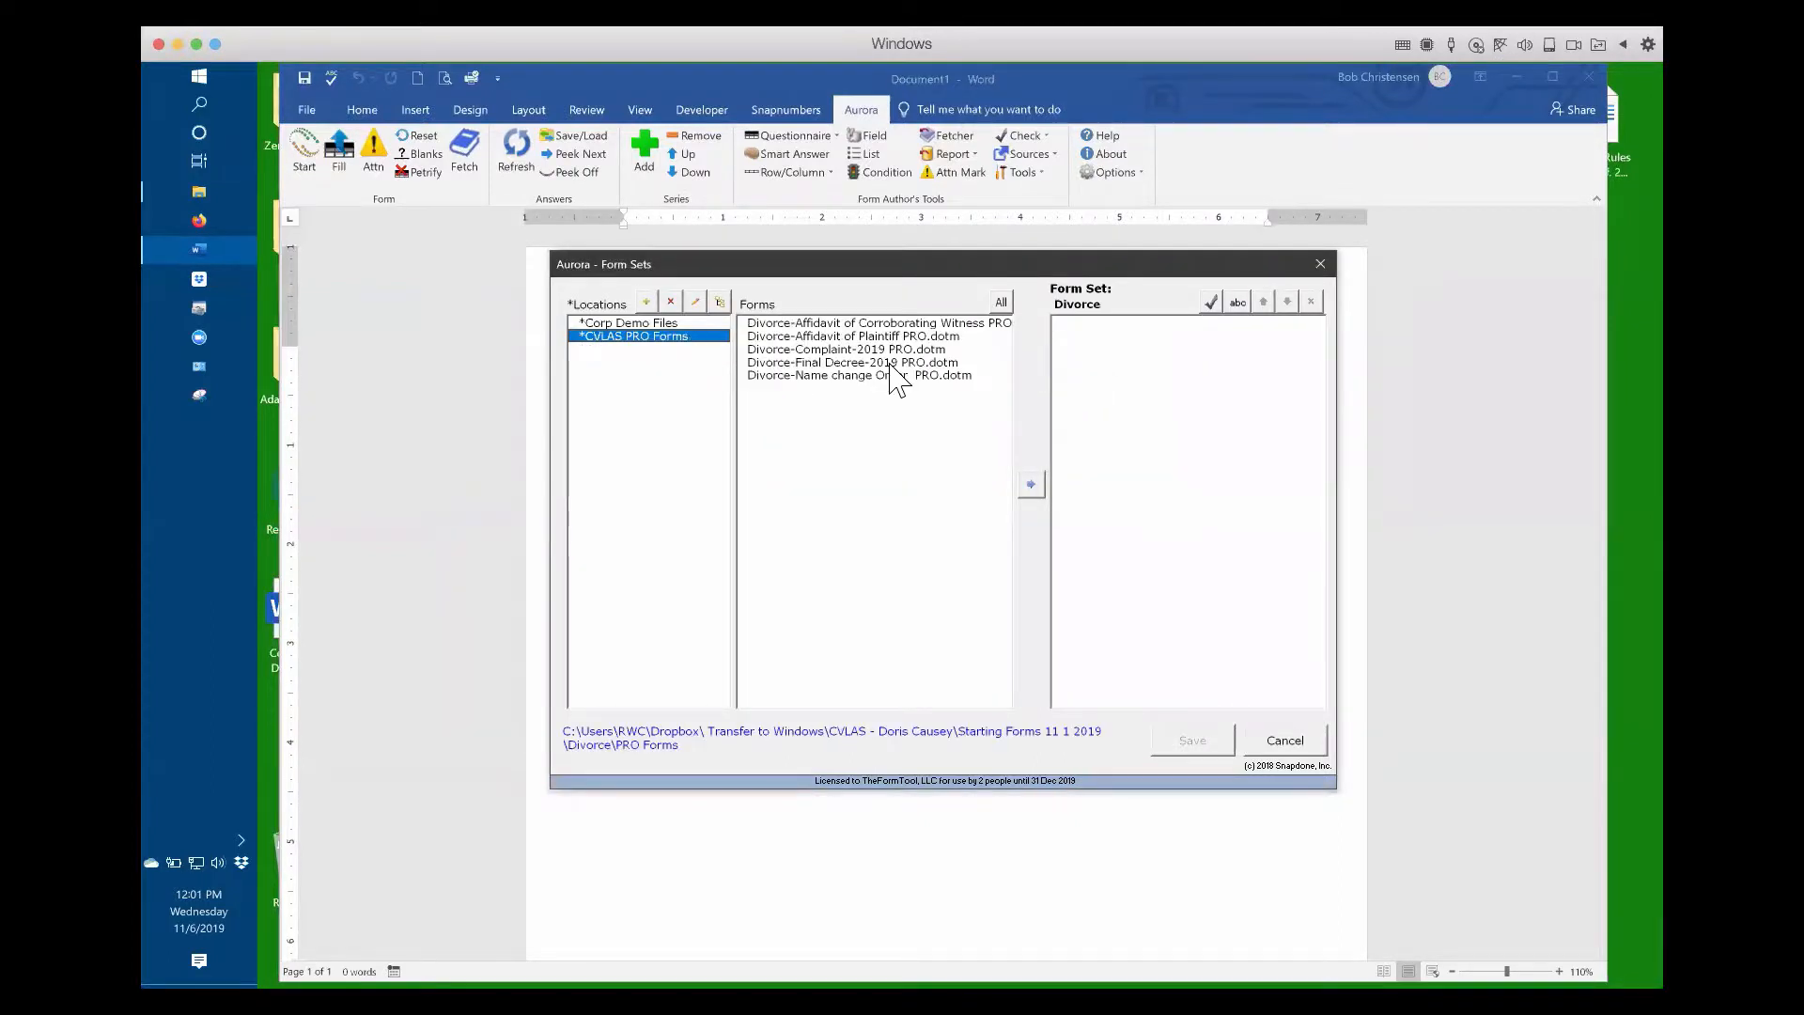
{"action": "left_click", "coordinate": [891, 365]}
{"action": "left_click", "coordinate": [887, 374]}
{"action": "left_click", "coordinate": [877, 322], "text": "shift"}
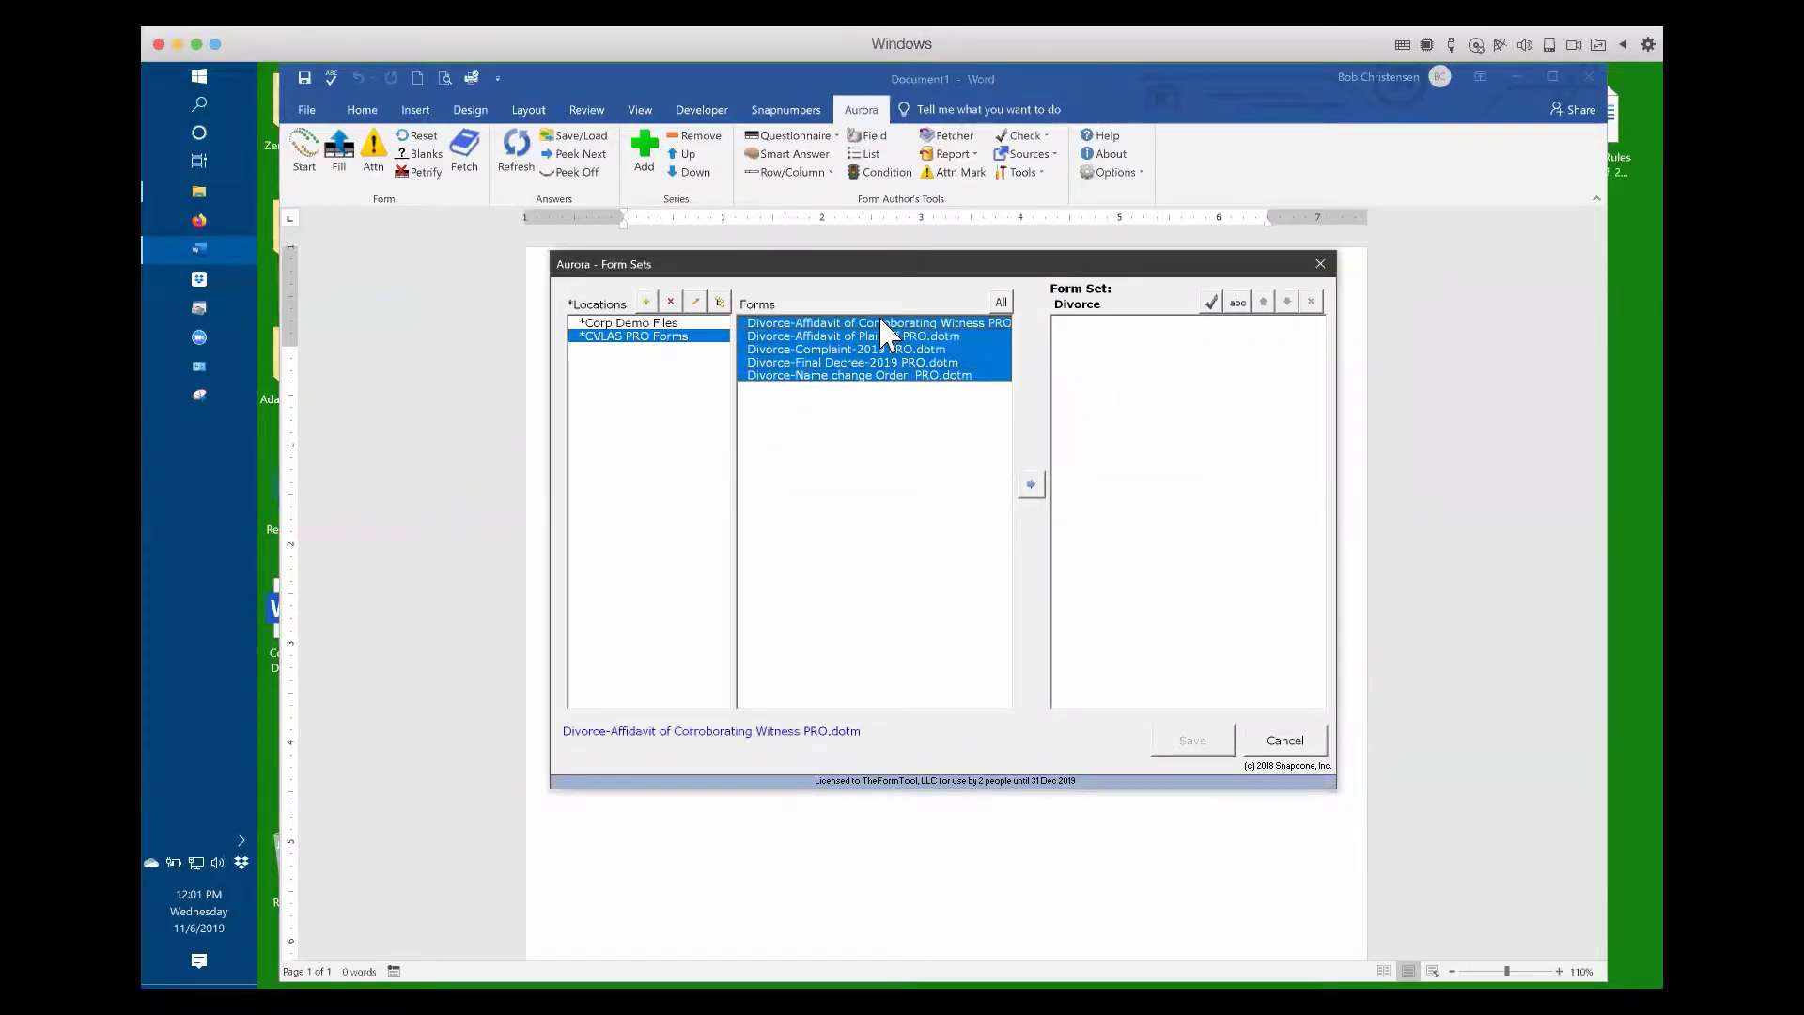
{"action": "left_click", "coordinate": [1030, 484]}
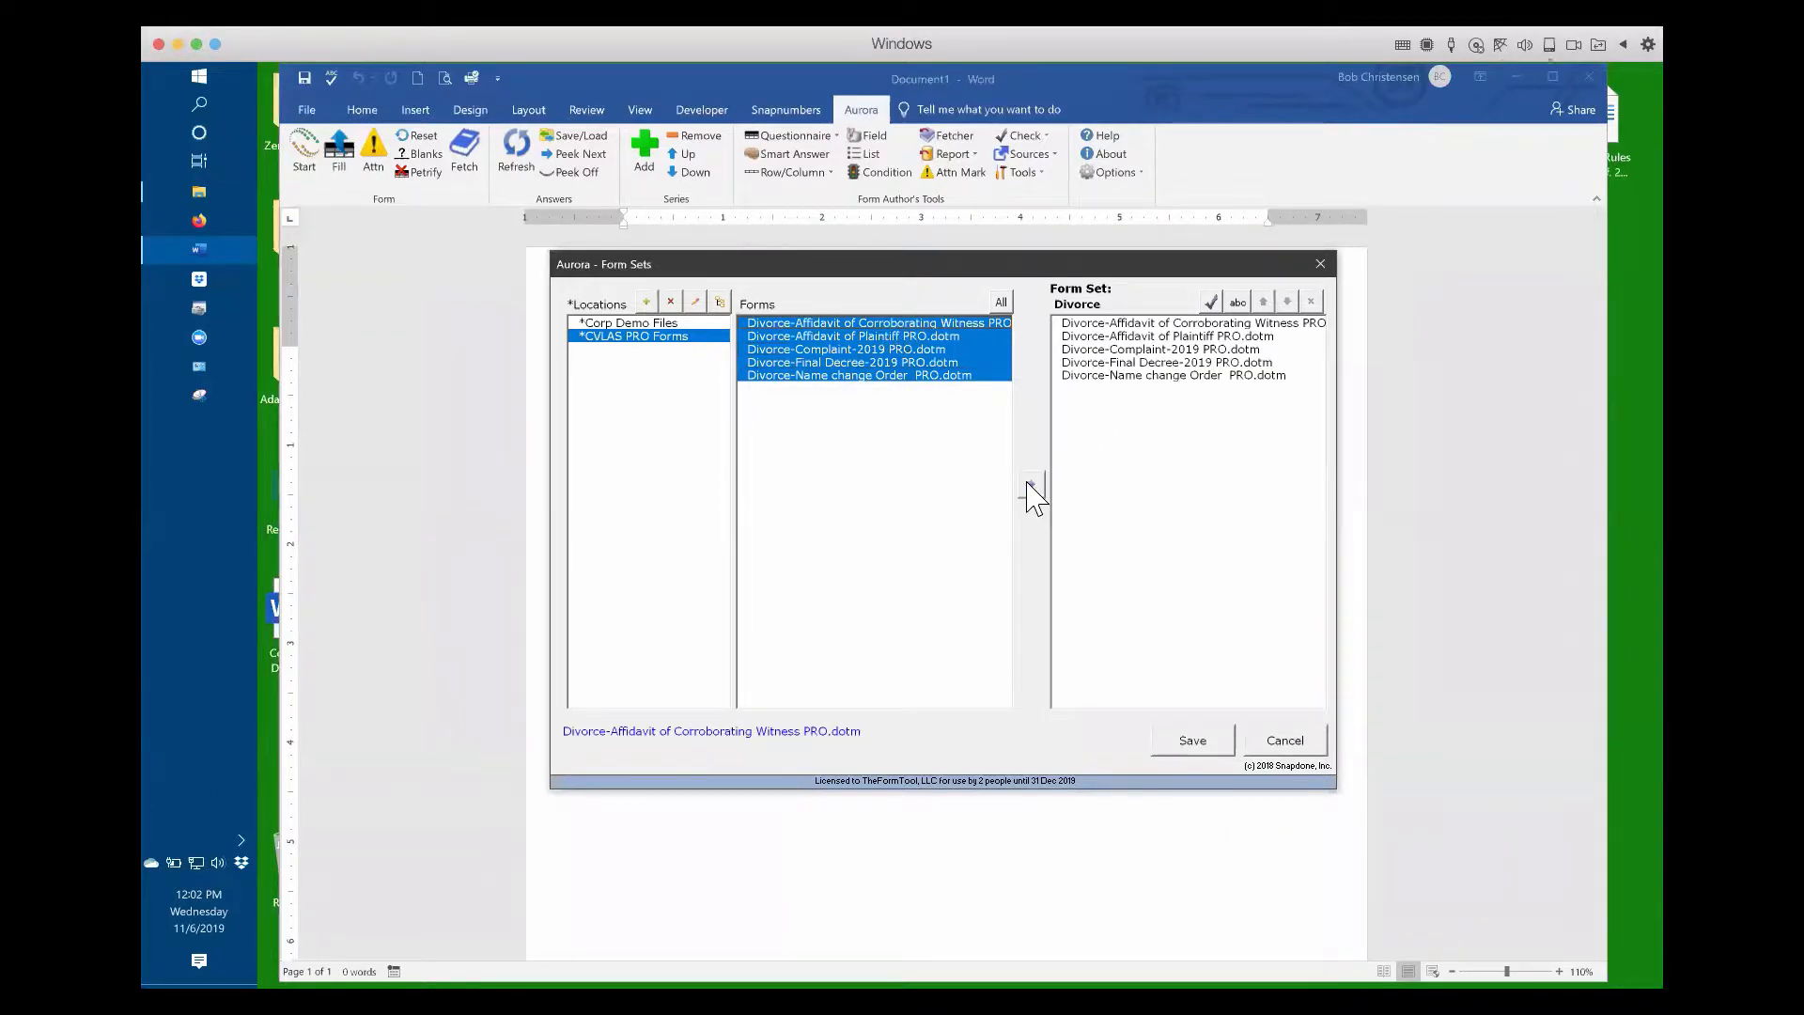
{"action": "left_click", "coordinate": [1190, 742]}
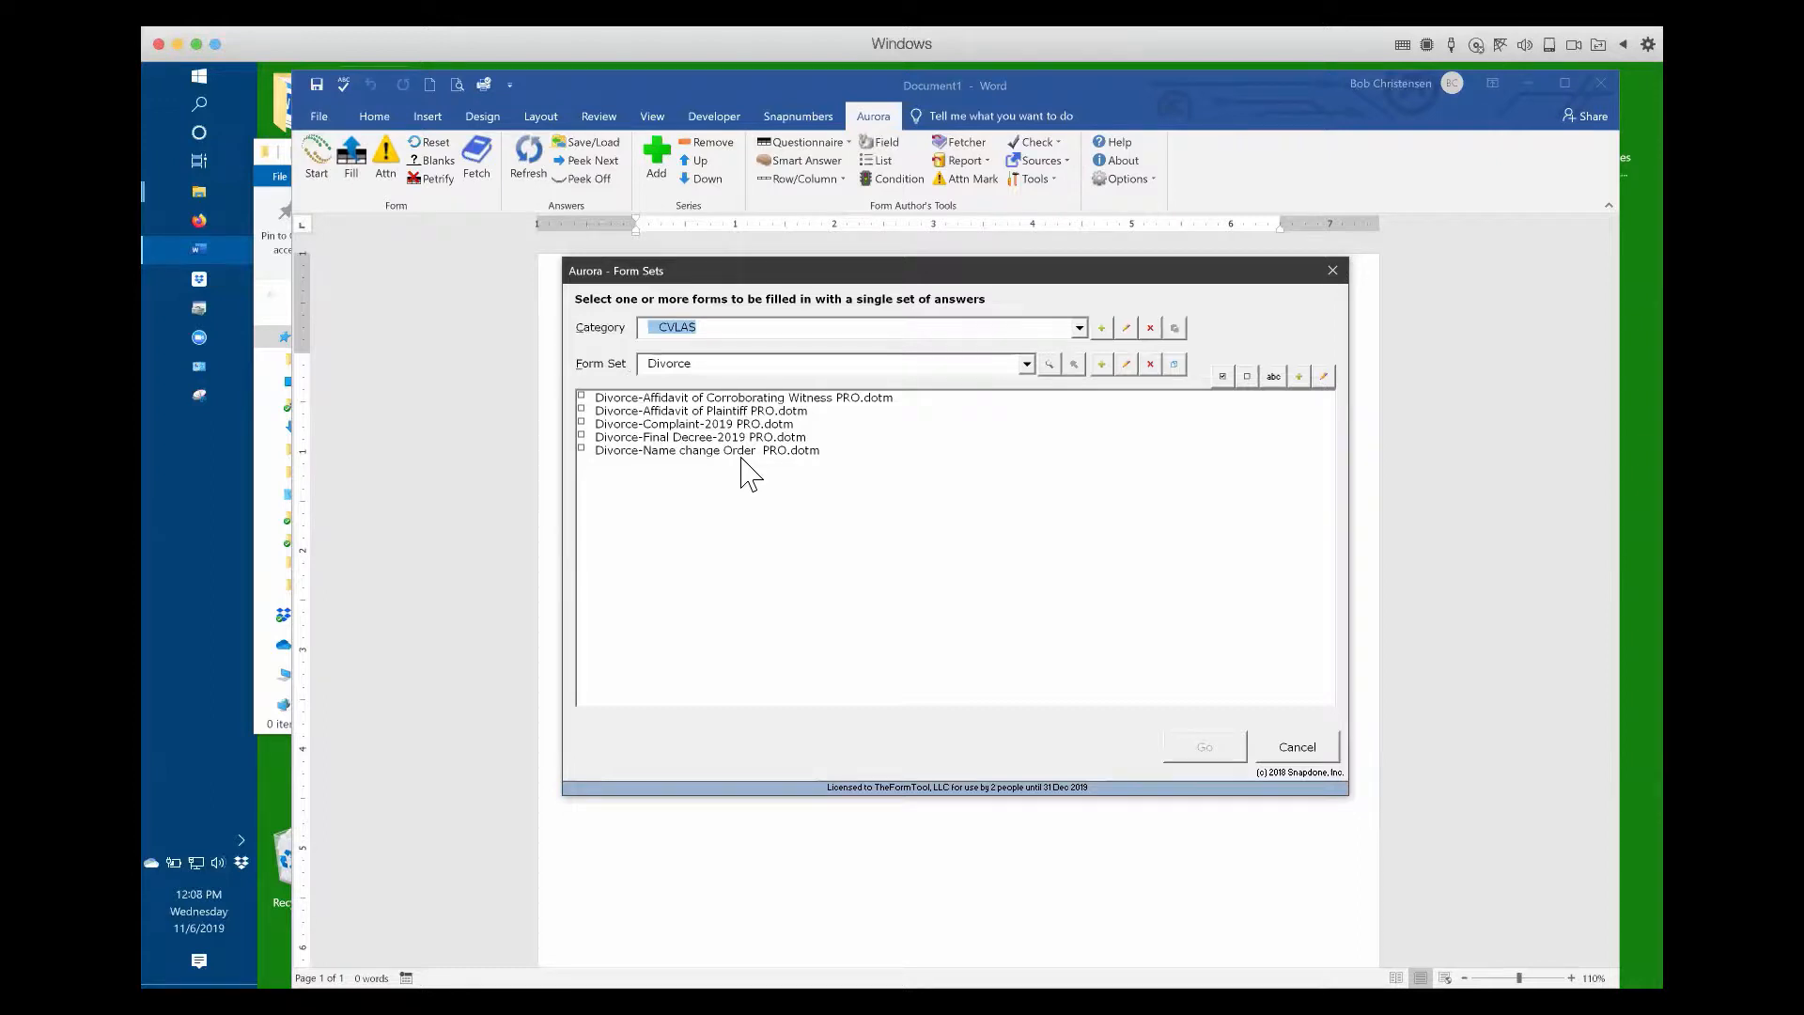
- Open the combined questionnaire for all forms in the Divorce set and examine its list of form files
{"action": "left_click", "coordinate": [1222, 377]}
{"action": "left_click", "coordinate": [1204, 745]}
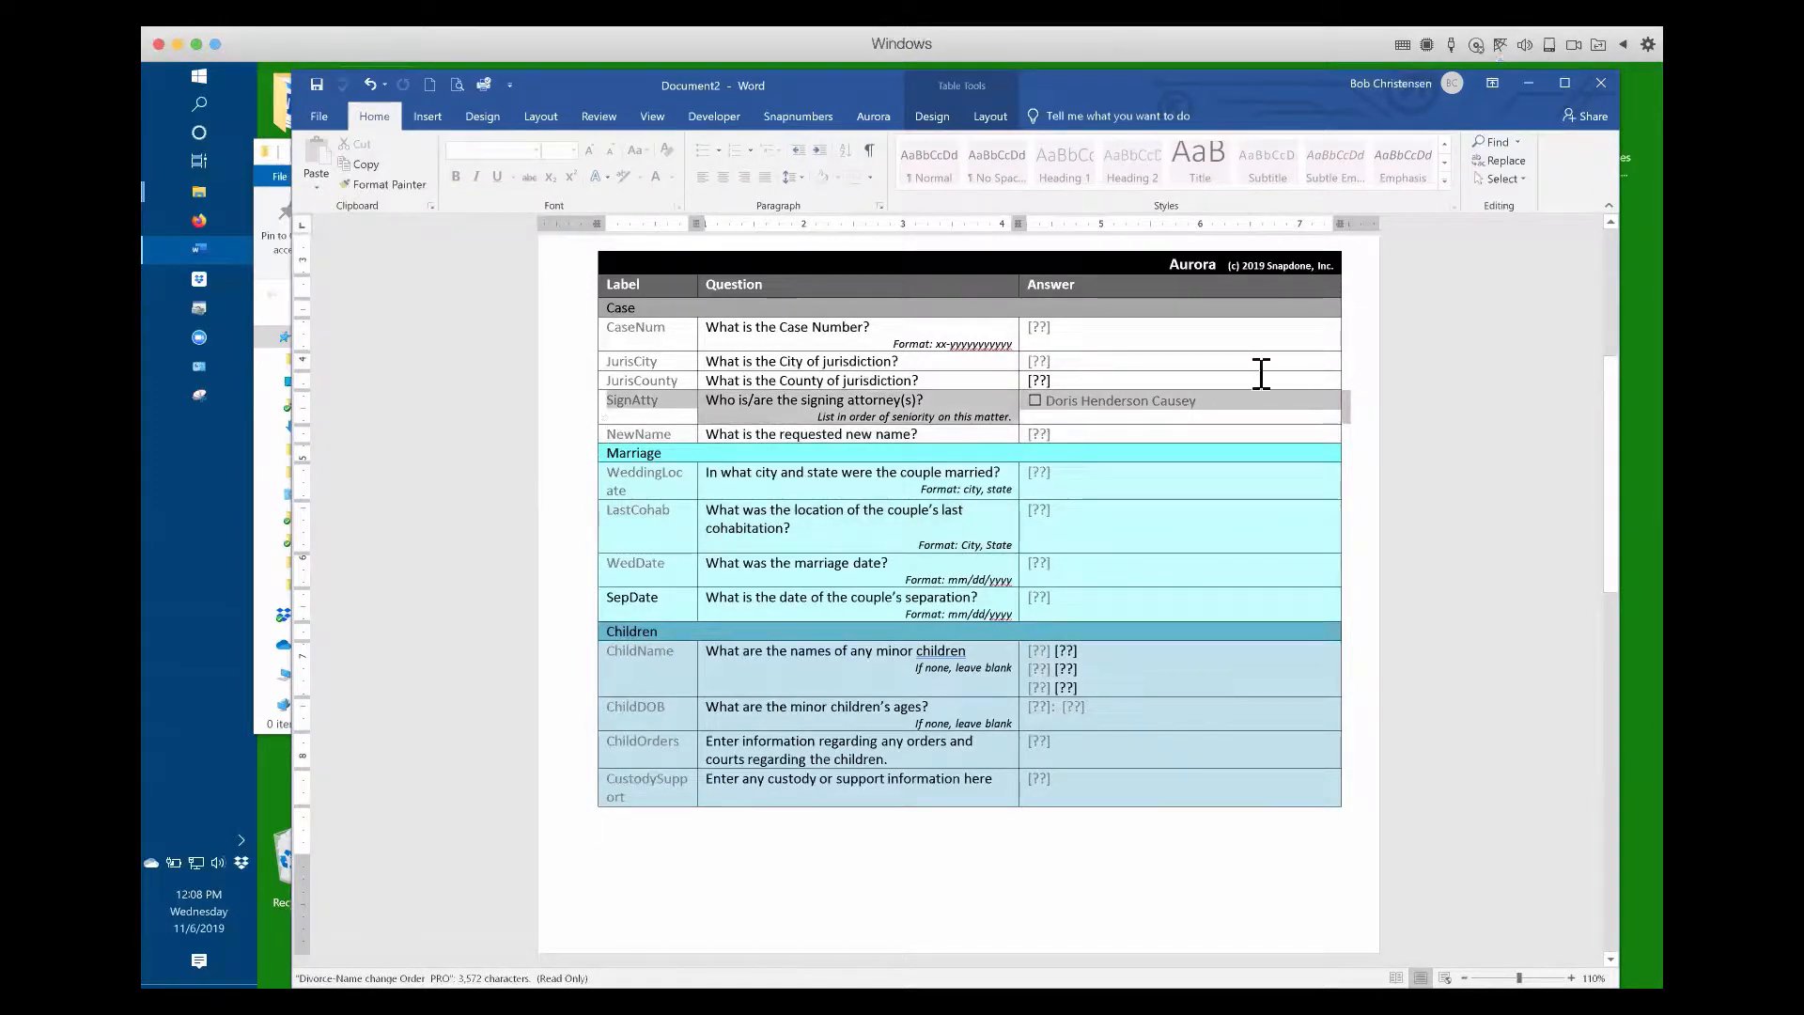
{"action": "left_click_drag", "start_coordinate": [1610, 475], "coordinate": [1610, 351]}
{"action": "left_click_drag", "start_coordinate": [1218, 393], "coordinate": [1204, 569]}
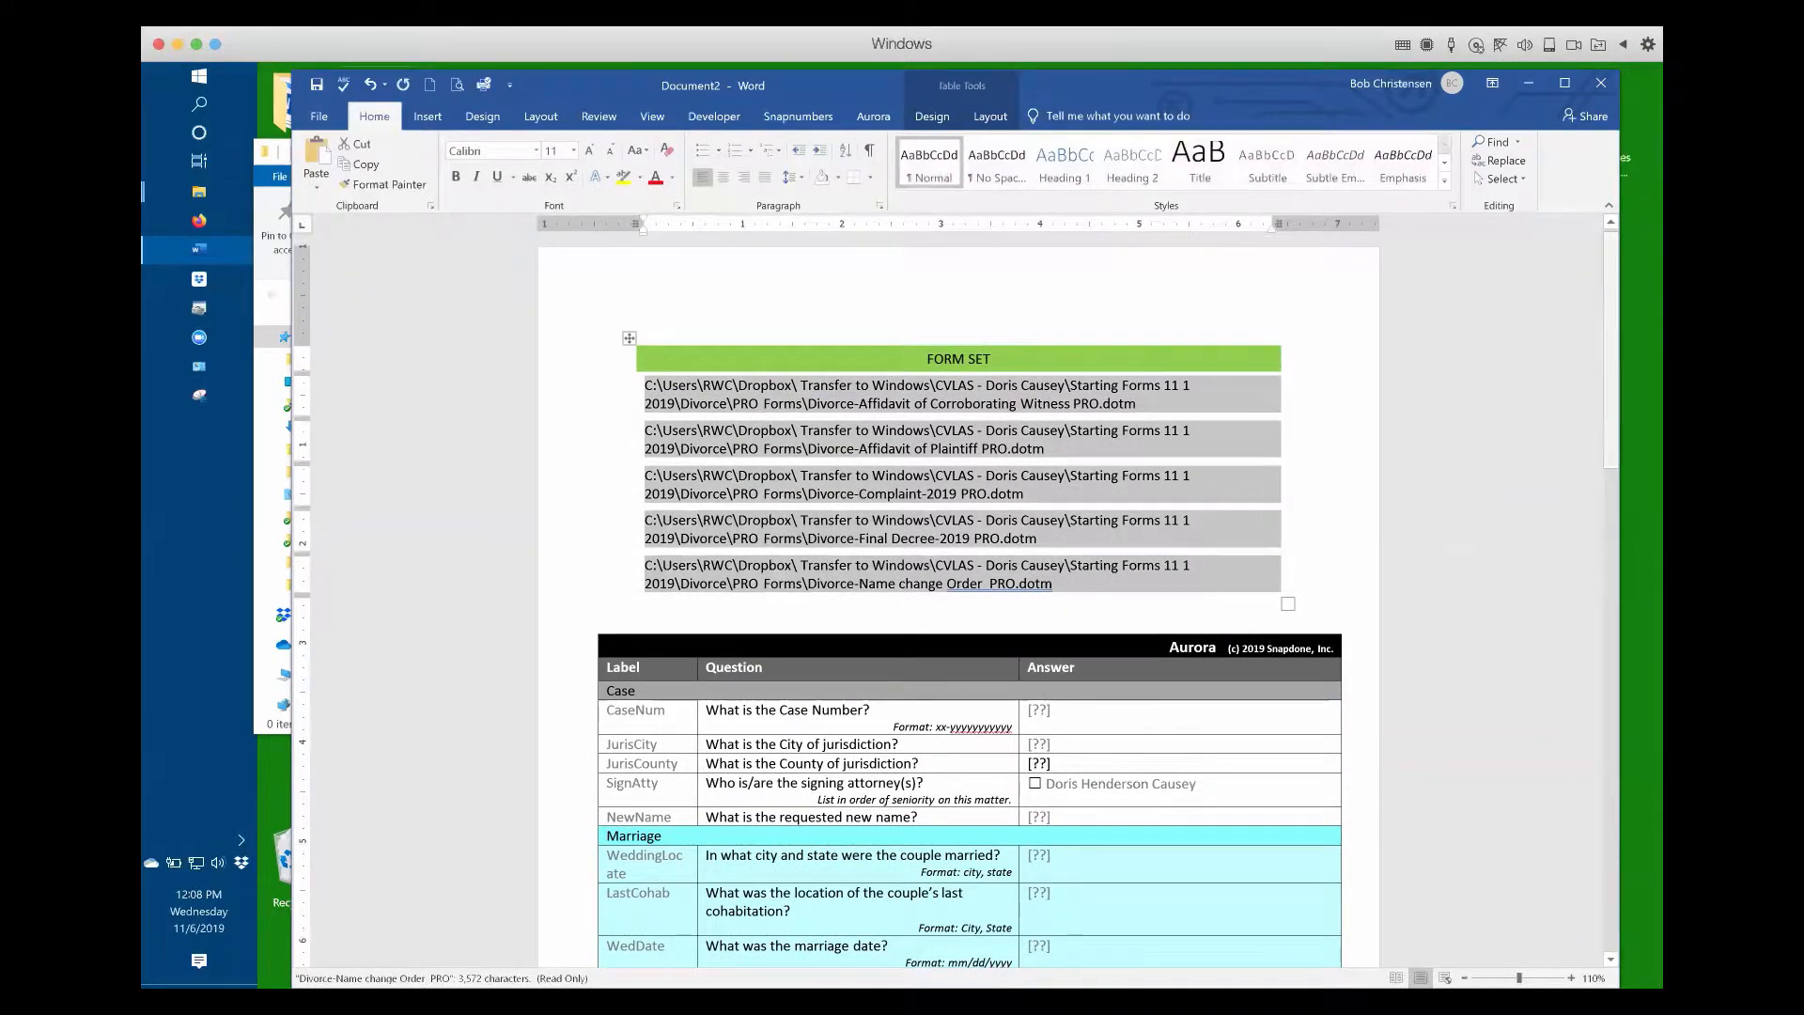
{"action": "left_click_drag", "start_coordinate": [1610, 455], "coordinate": [1610, 469]}
- Load the saved answers from the Divorce file in the CVLAS answer folder into the questionnaire
{"action": "left_click", "coordinate": [873, 116]}
{"action": "left_click", "coordinate": [588, 144]}
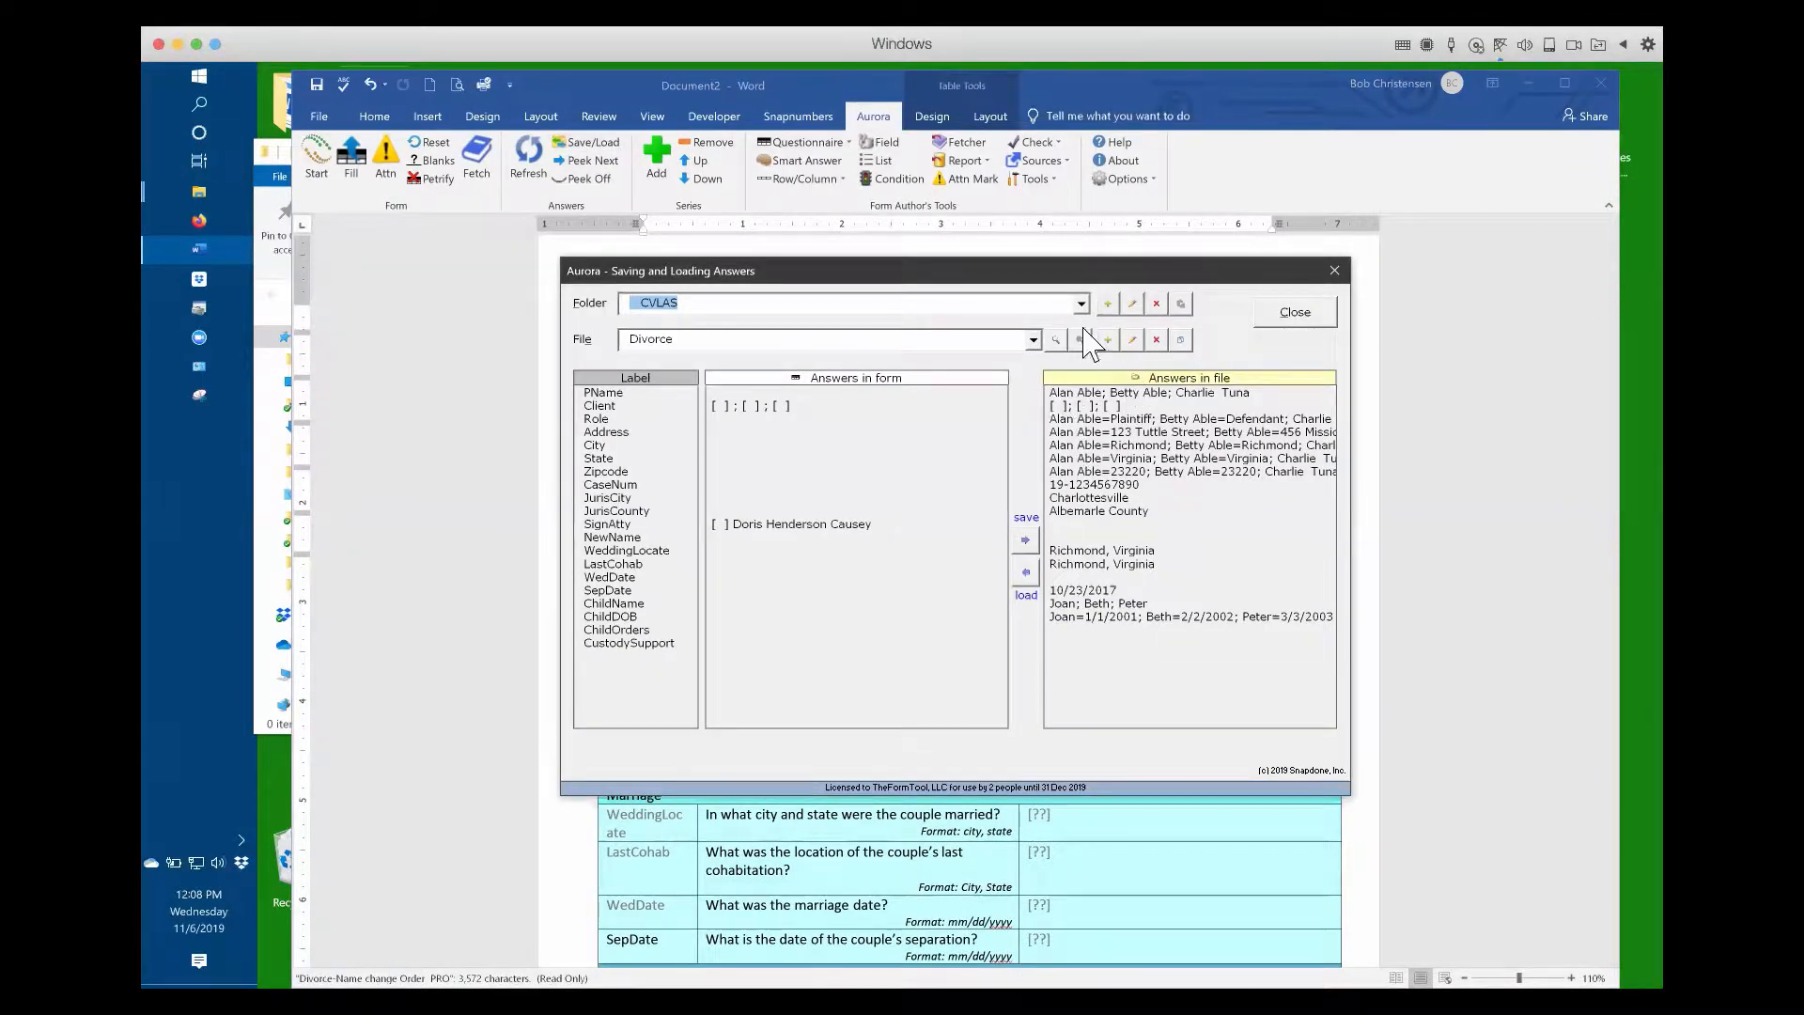
{"action": "left_click", "coordinate": [1025, 573]}
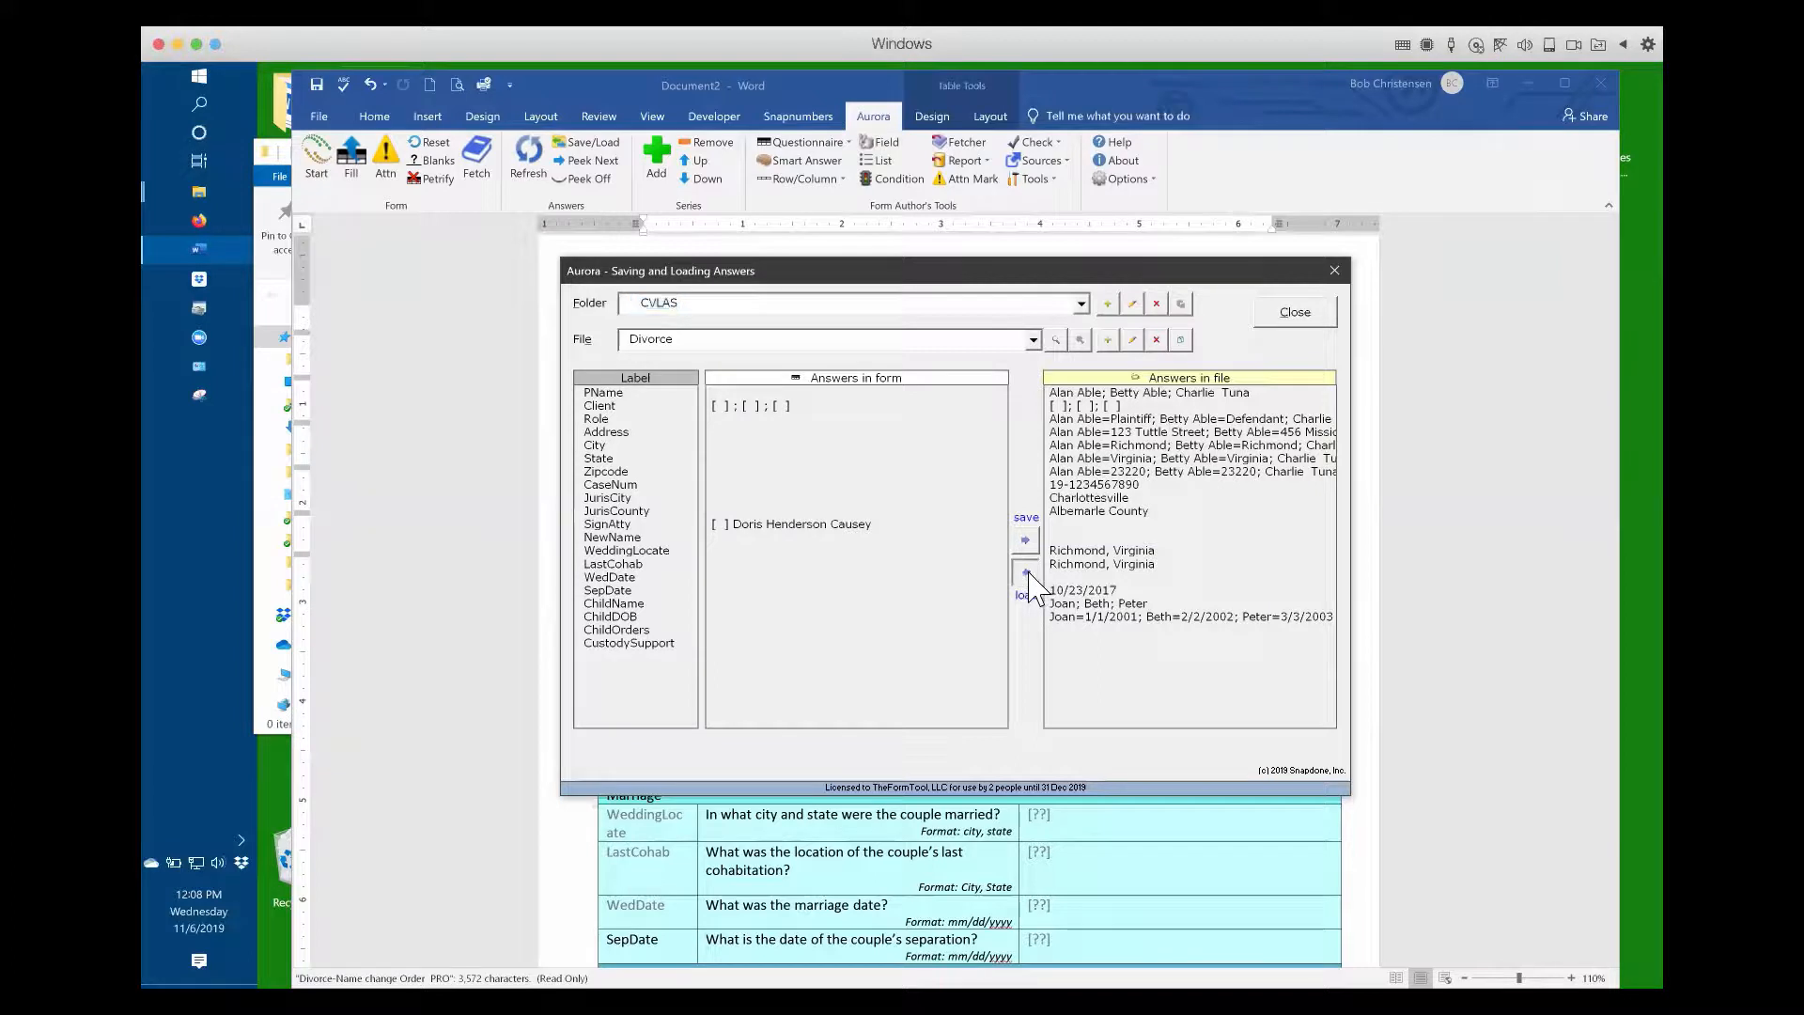
{"action": "left_click", "coordinate": [1045, 742]}
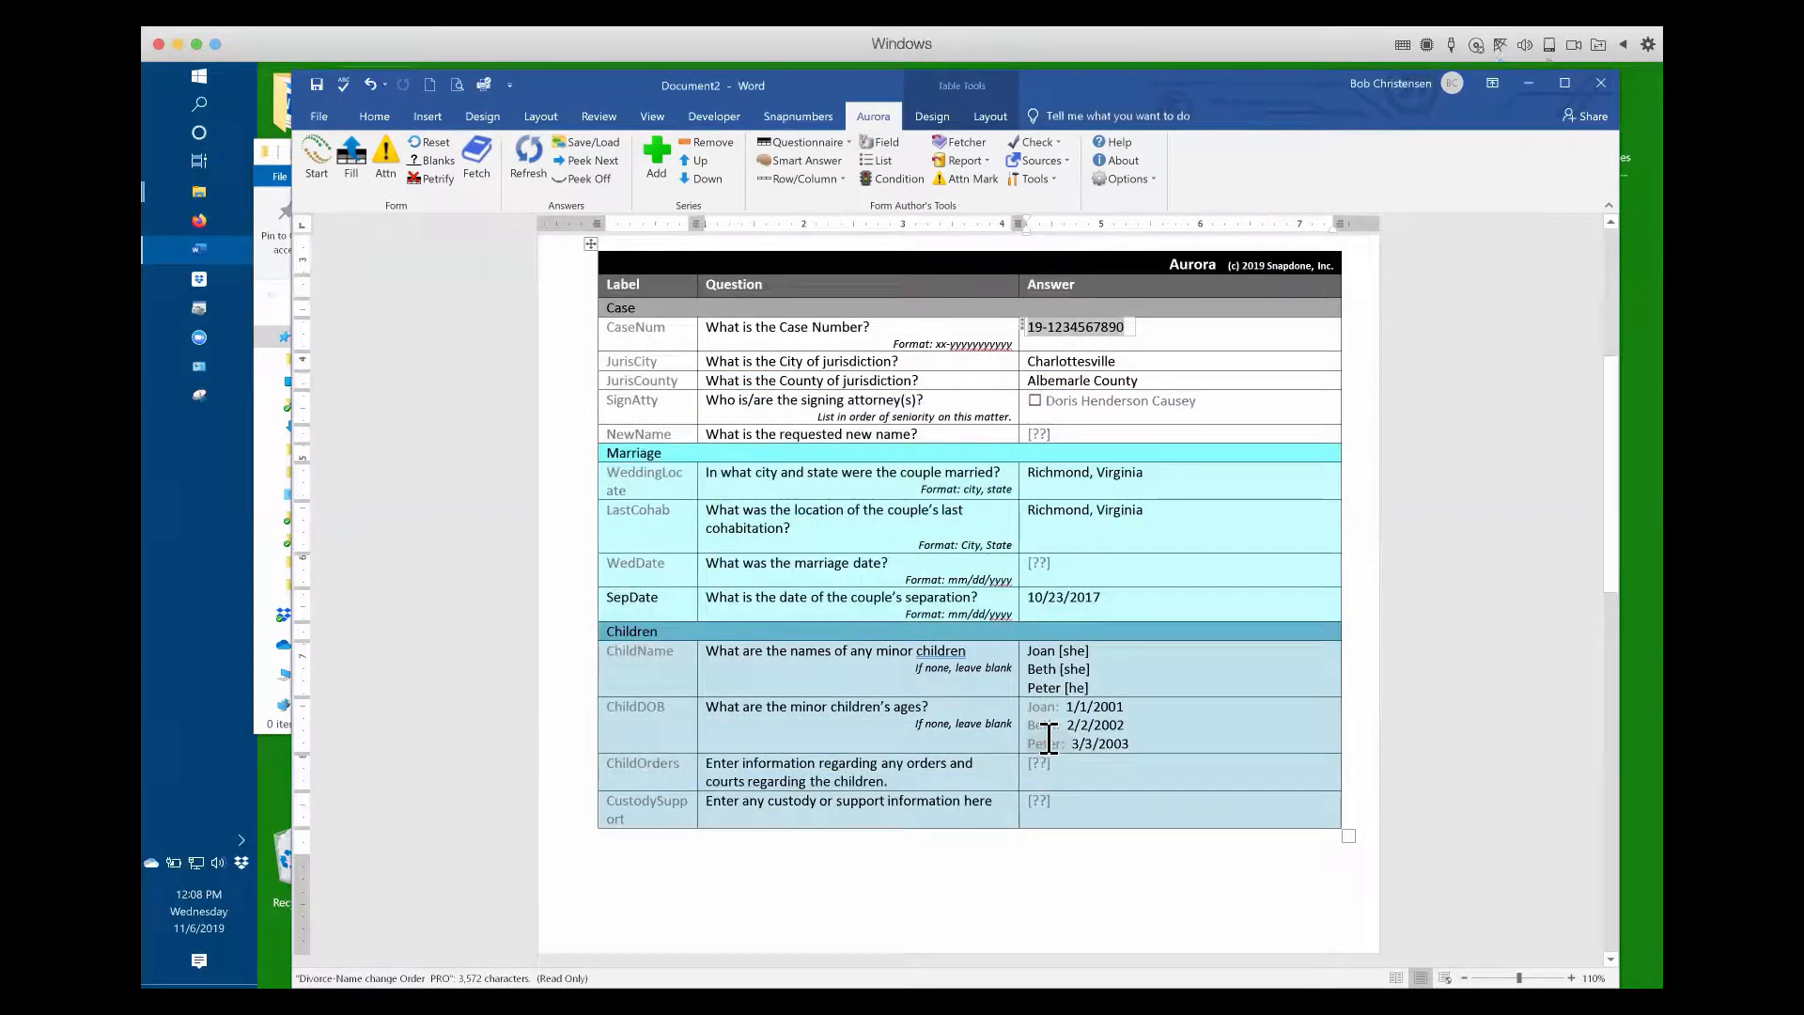
- Enter 2/2/1992 as the marriage date and fill in the requested new name
{"action": "left_click", "coordinate": [1074, 565]}
{"action": "type", "text": "2/2"}
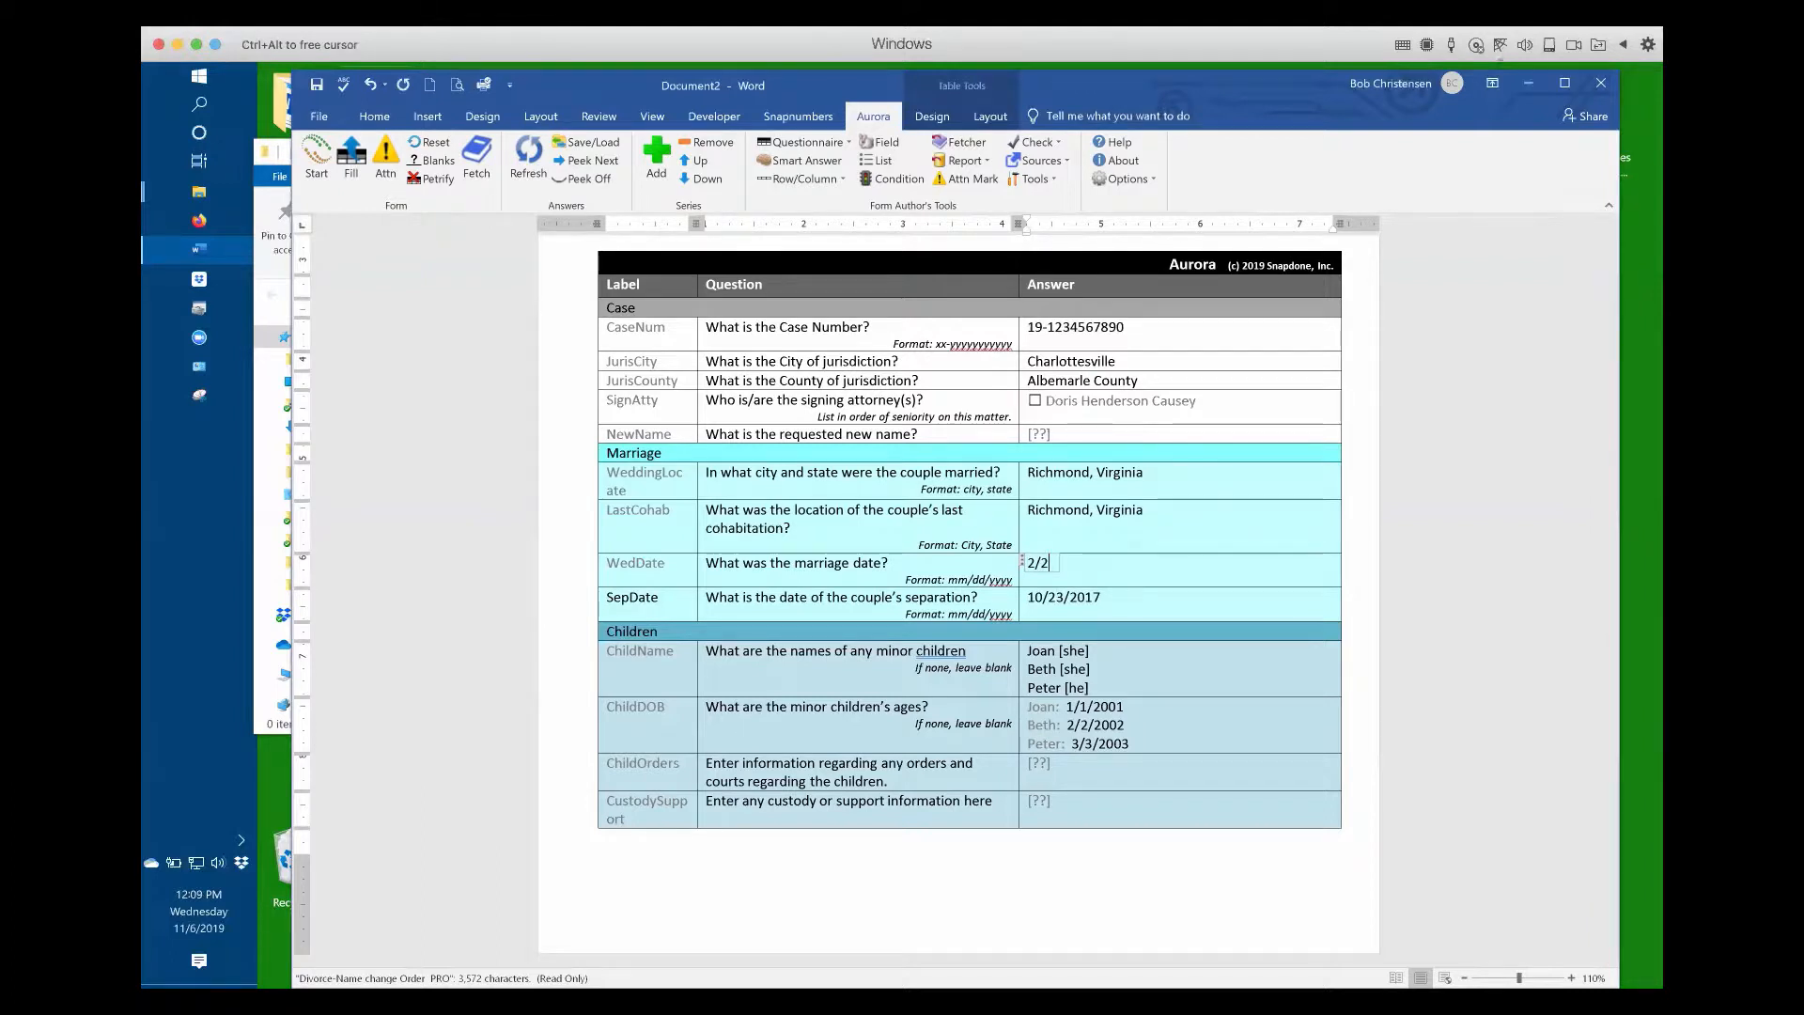
{"action": "type", "text": "1992"}
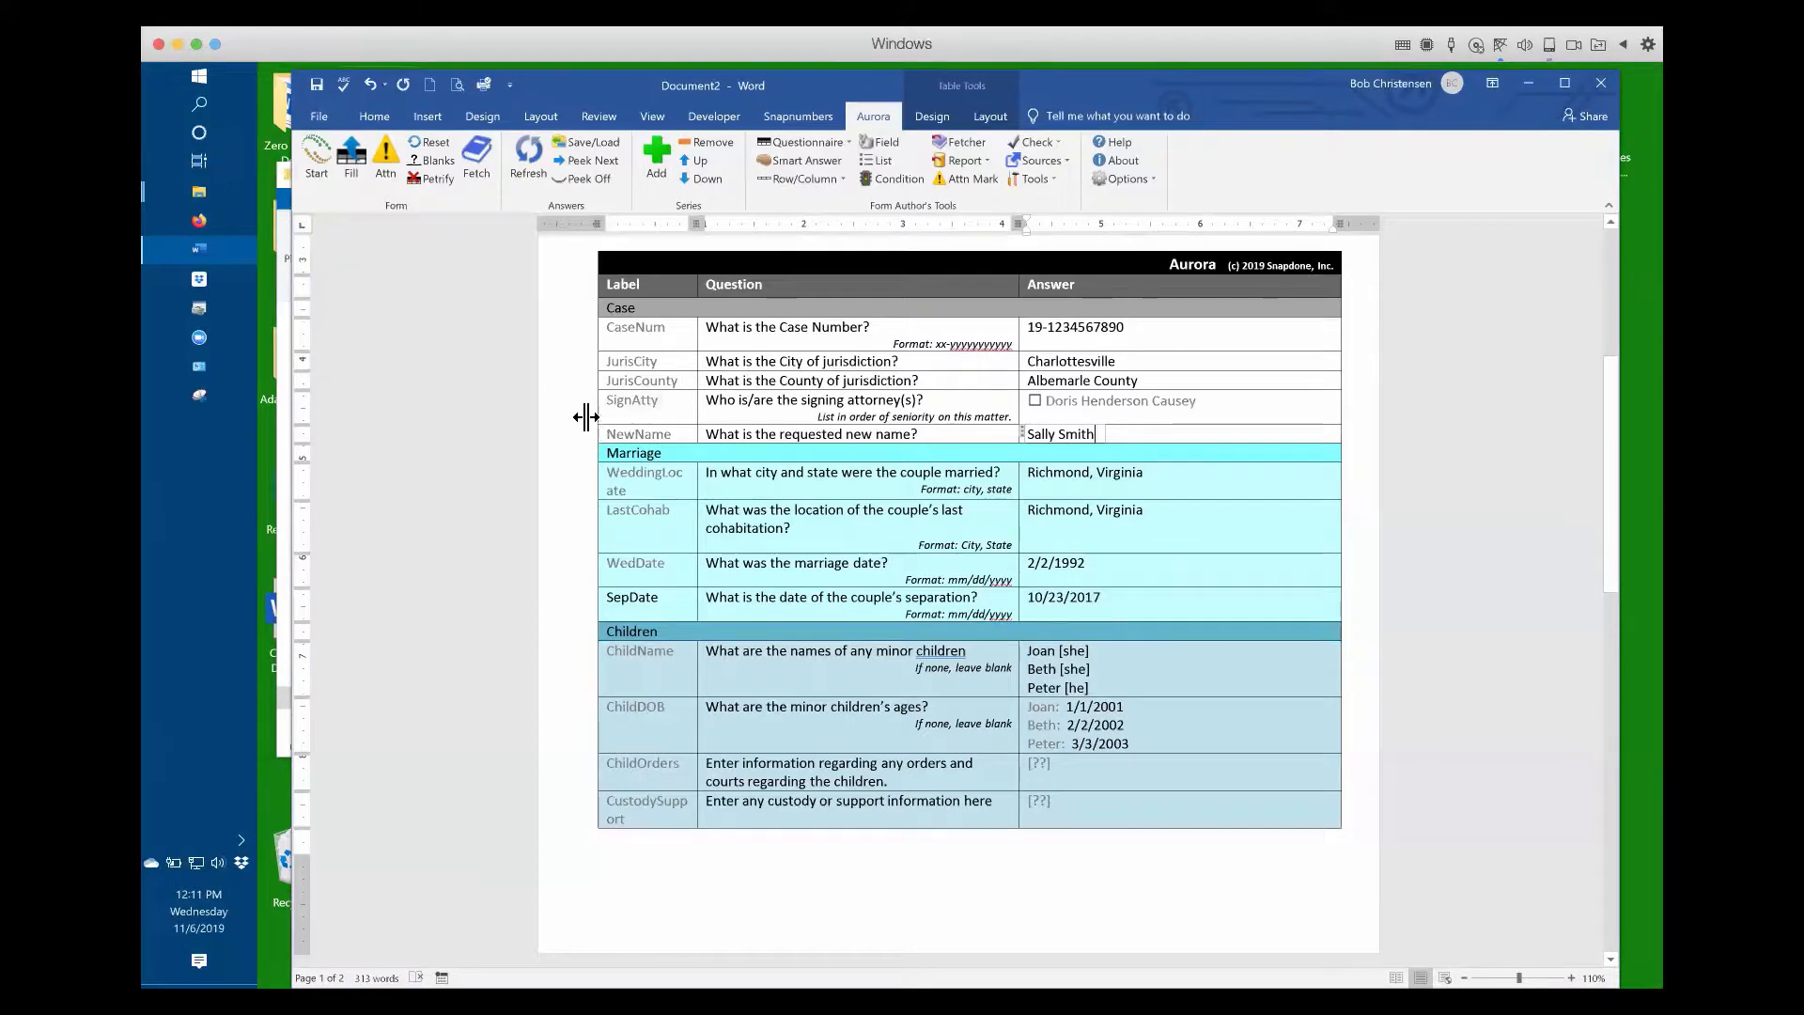
- Fill in the form set as petrified Word documents, saved automatically to the desktop Results folder with the CVLAS filename prefix
{"action": "left_click", "coordinate": [351, 170]}
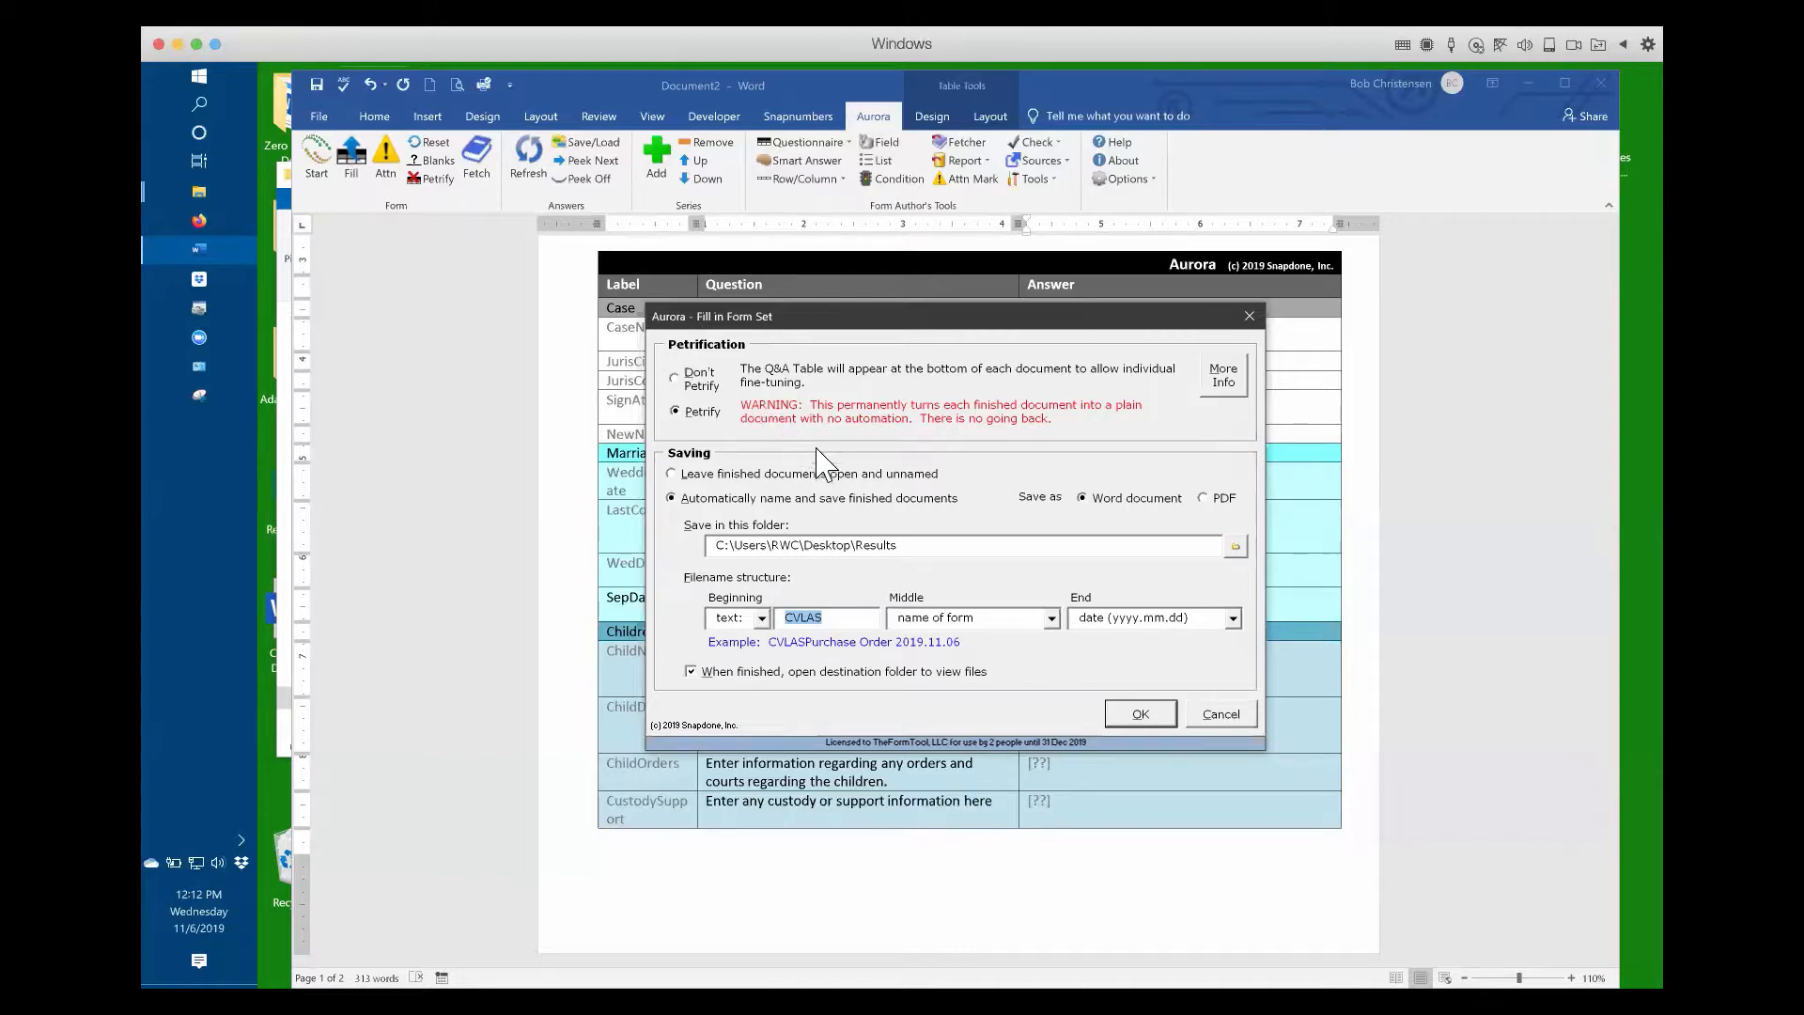
{"action": "left_click", "coordinate": [1137, 714]}
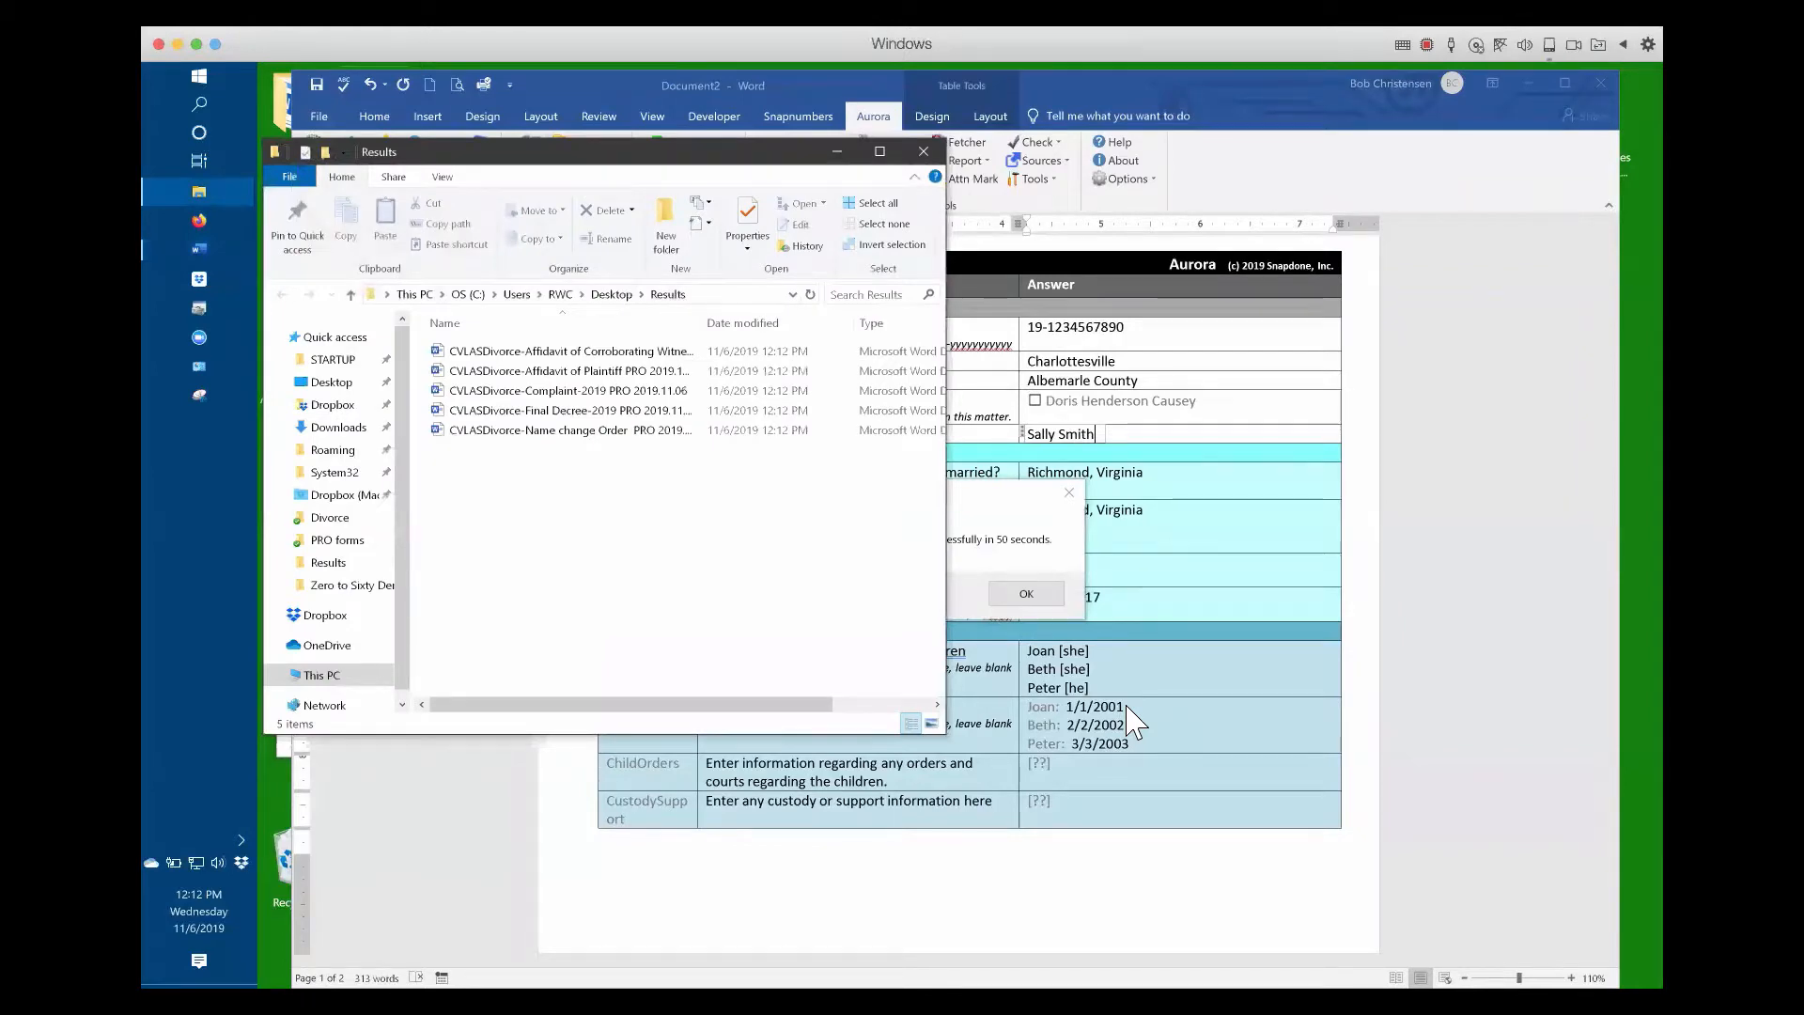
- Open the generated Affidavit of Corroborating Witness, review it through to the notary section, and move its window aside
{"action": "double_click", "coordinate": [497, 352]}
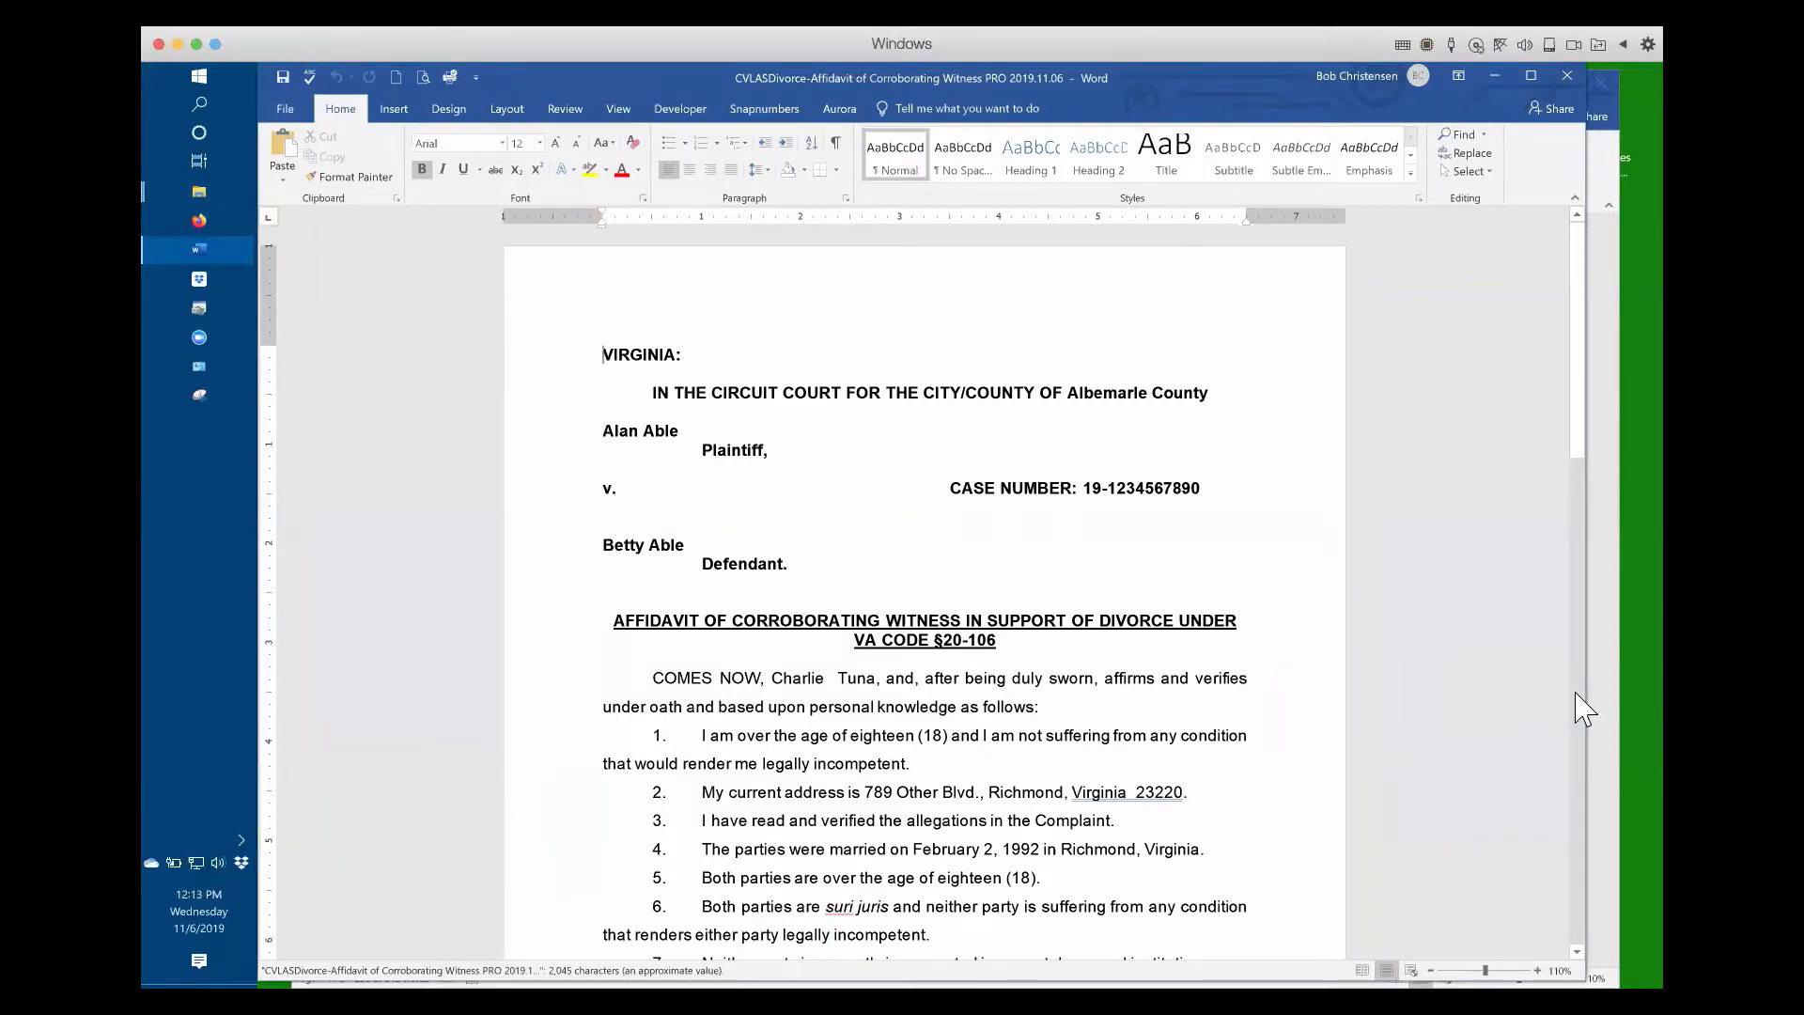
{"action": "scroll", "coordinate": [1577, 695], "scroll_direction": "down", "scroll_amount": 10}
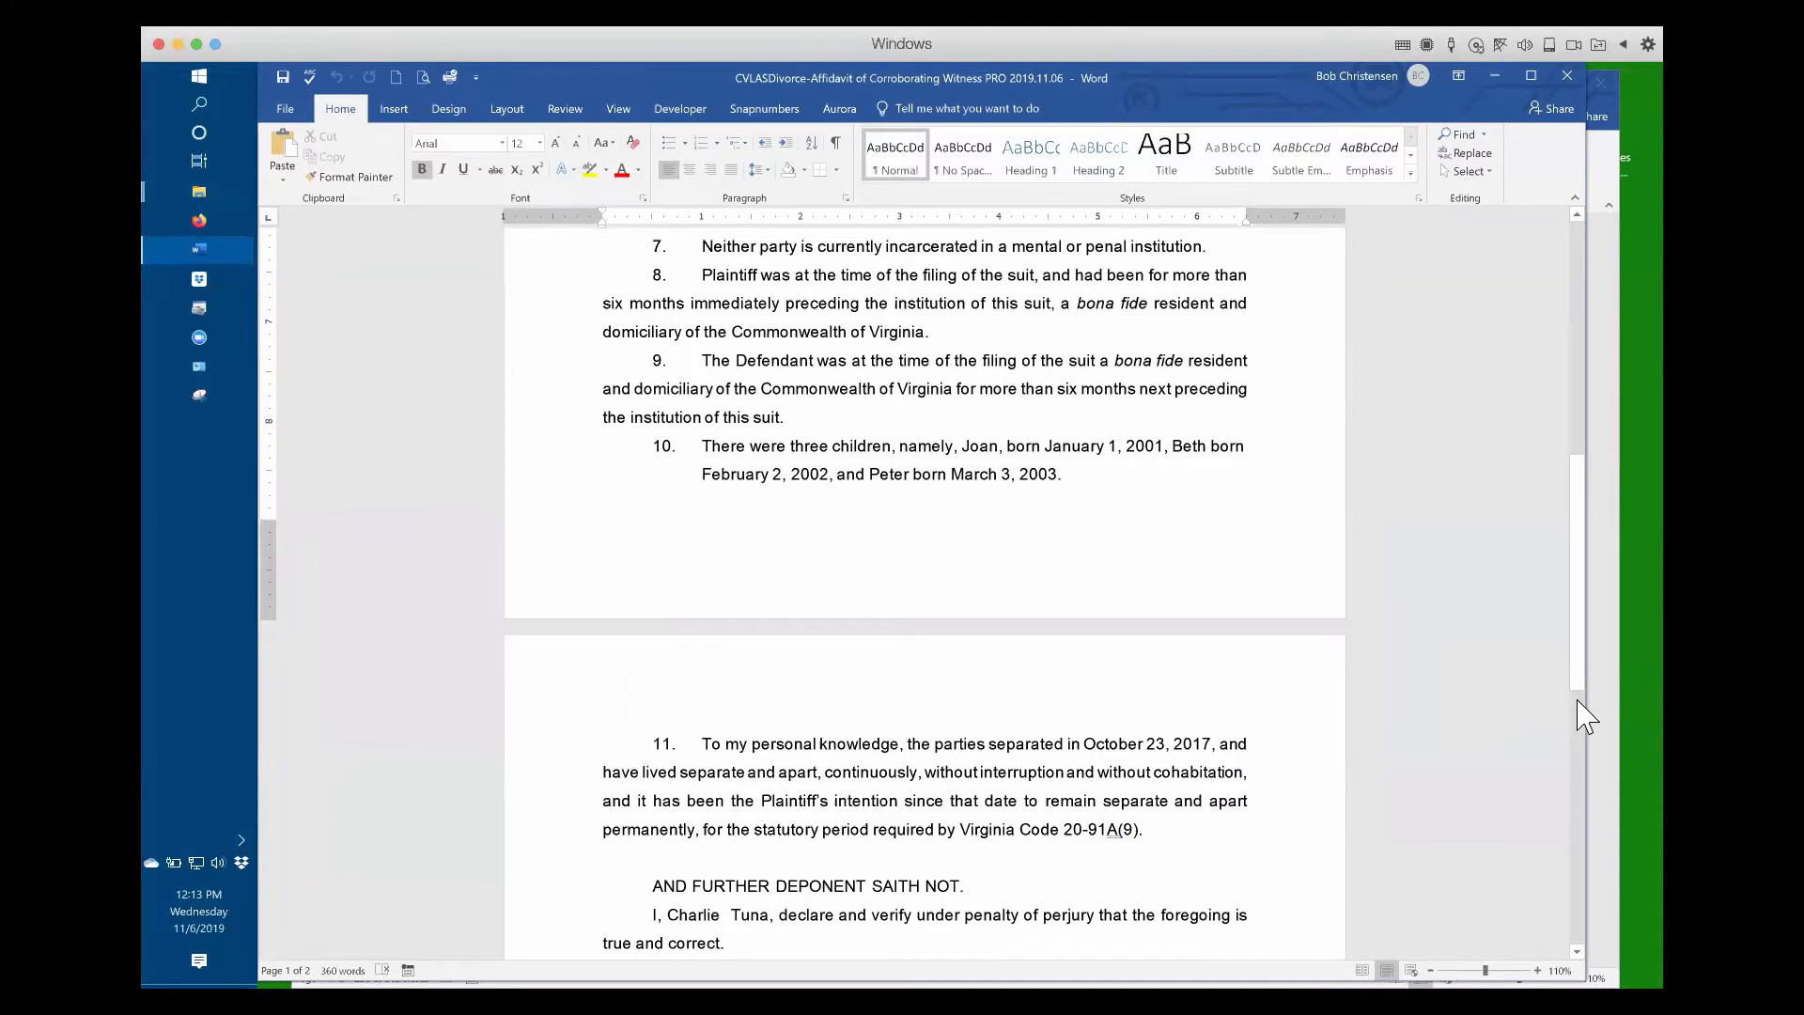
{"action": "scroll", "coordinate": [1579, 702], "scroll_direction": "down", "scroll_amount": 8}
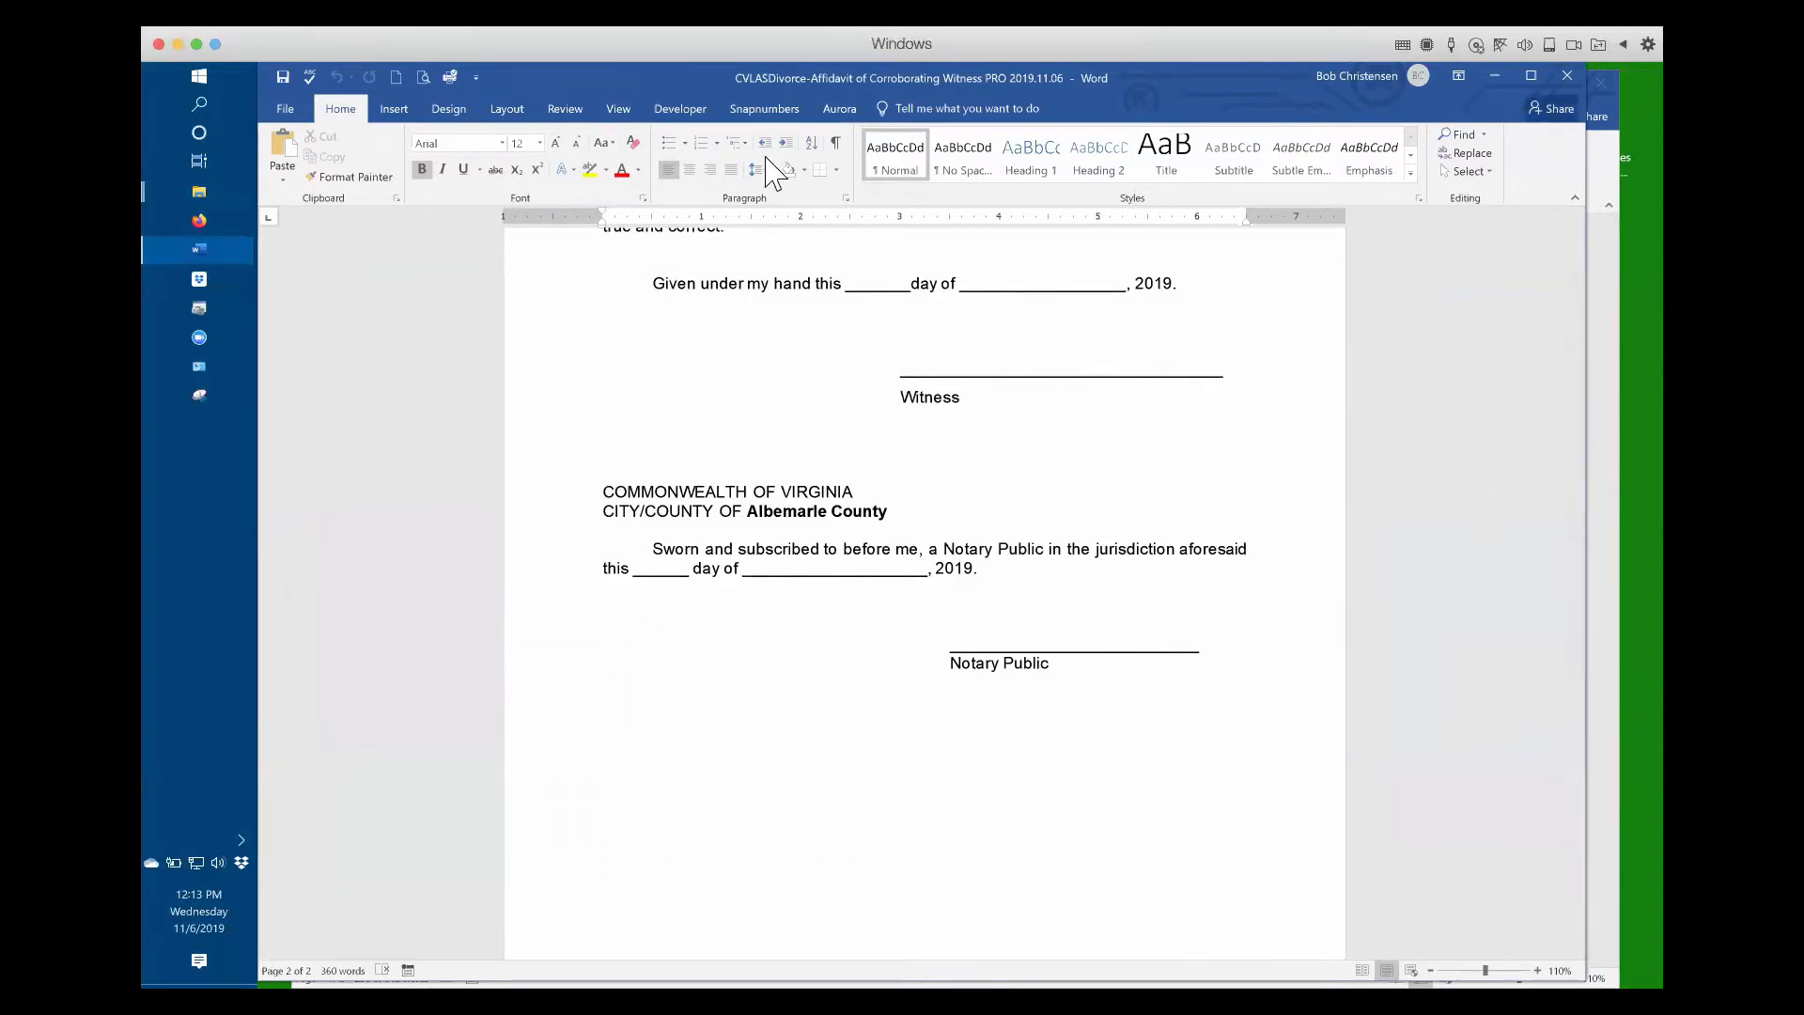
{"action": "left_click_drag", "start_coordinate": [507, 95], "coordinate": [615, 100]}
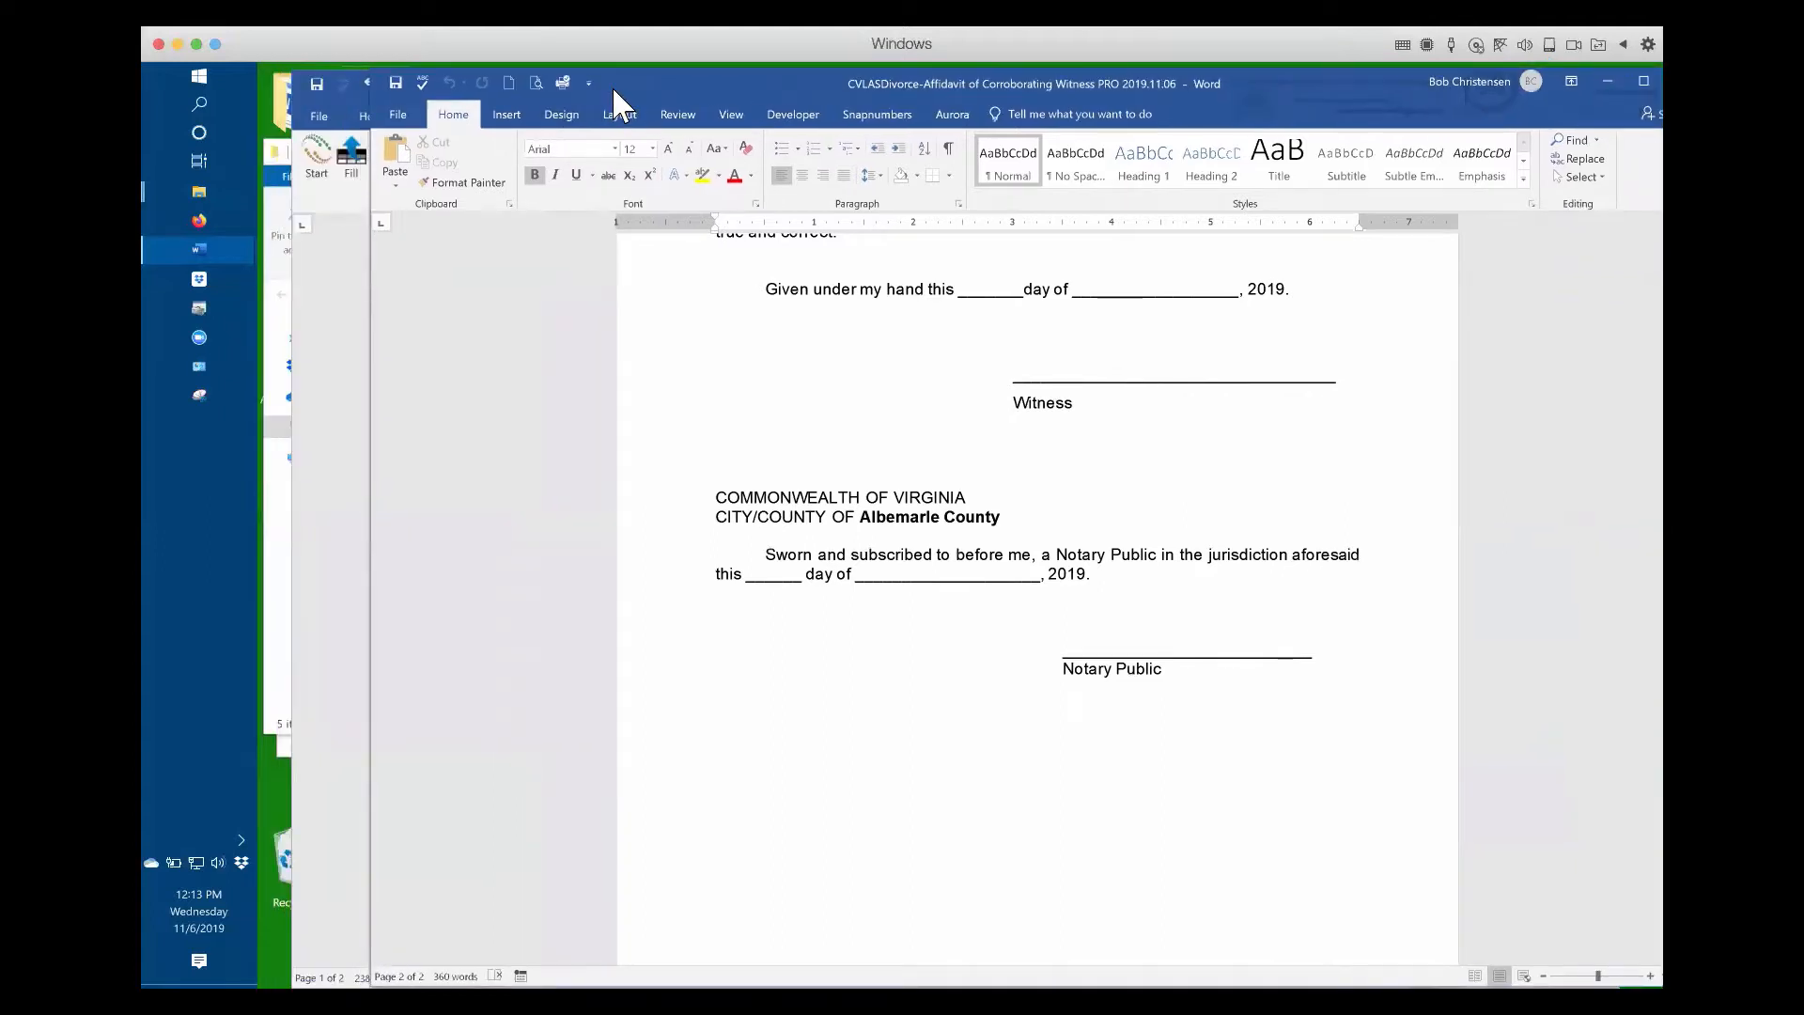
- Open the Affidavit of Plaintiff from the Results folder, review it to the signature section, and move its window aside
{"action": "left_click", "coordinate": [274, 391]}
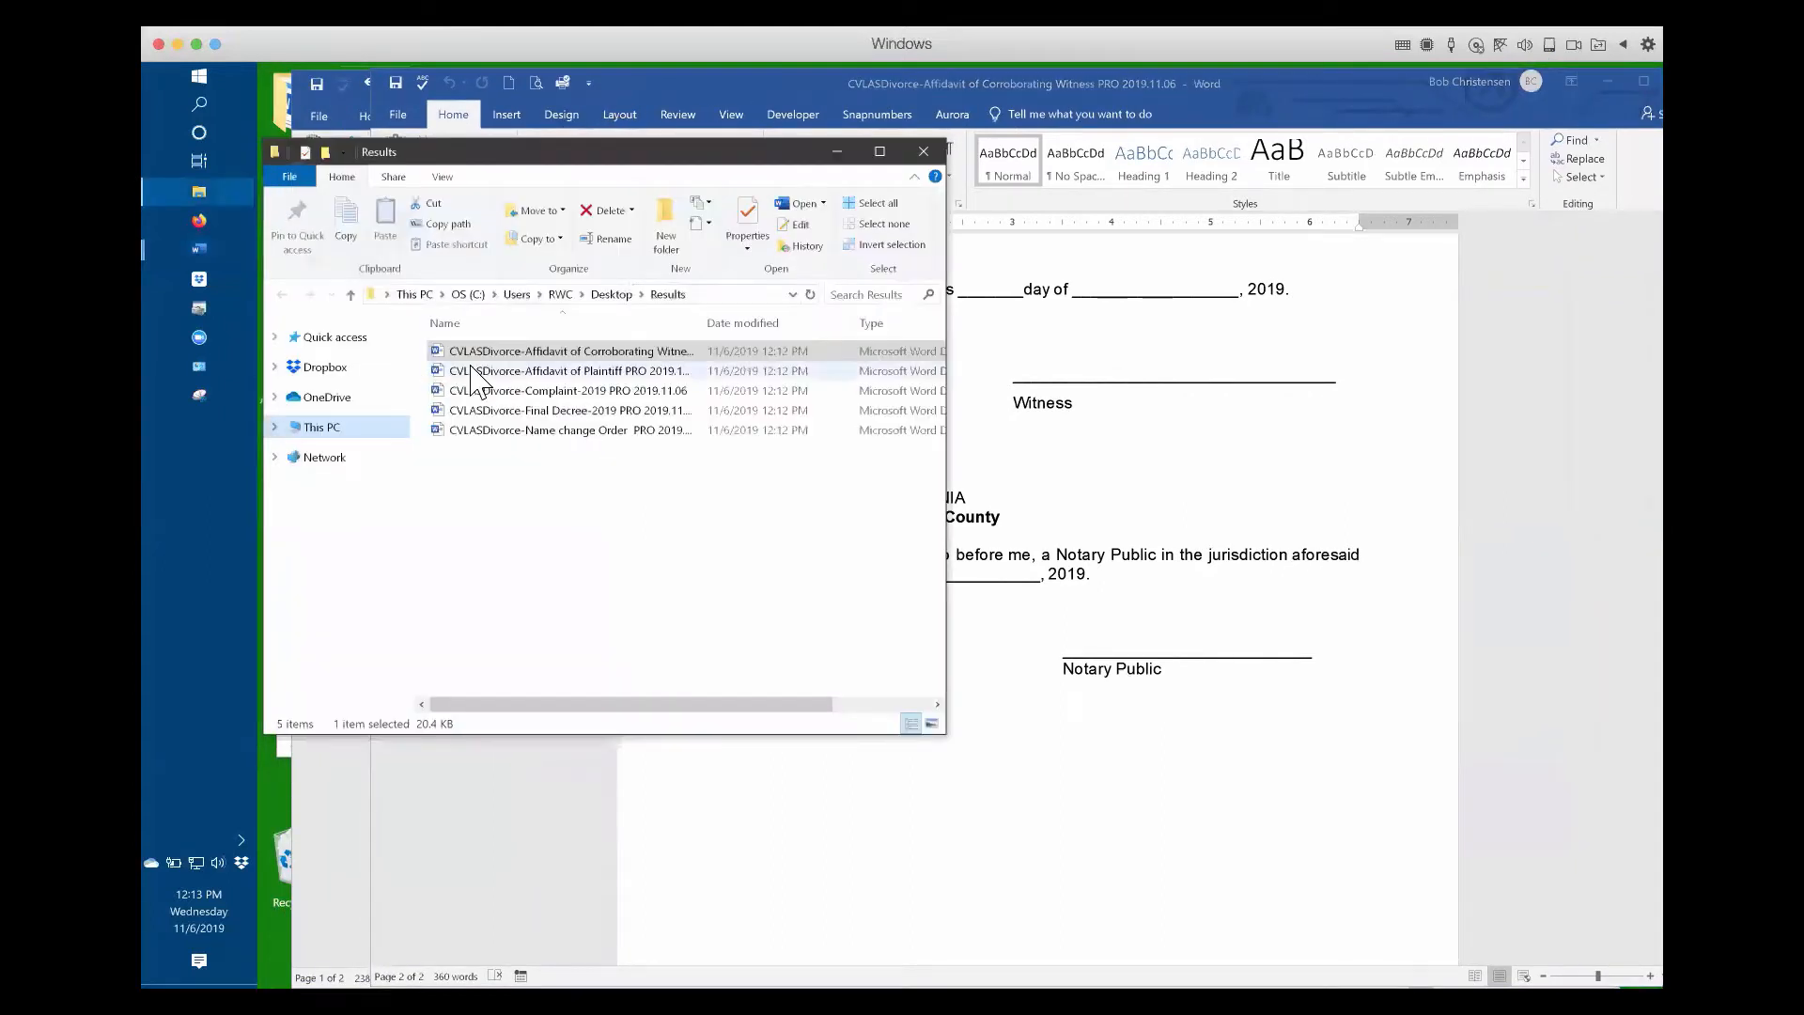
{"action": "double_click", "coordinate": [470, 370]}
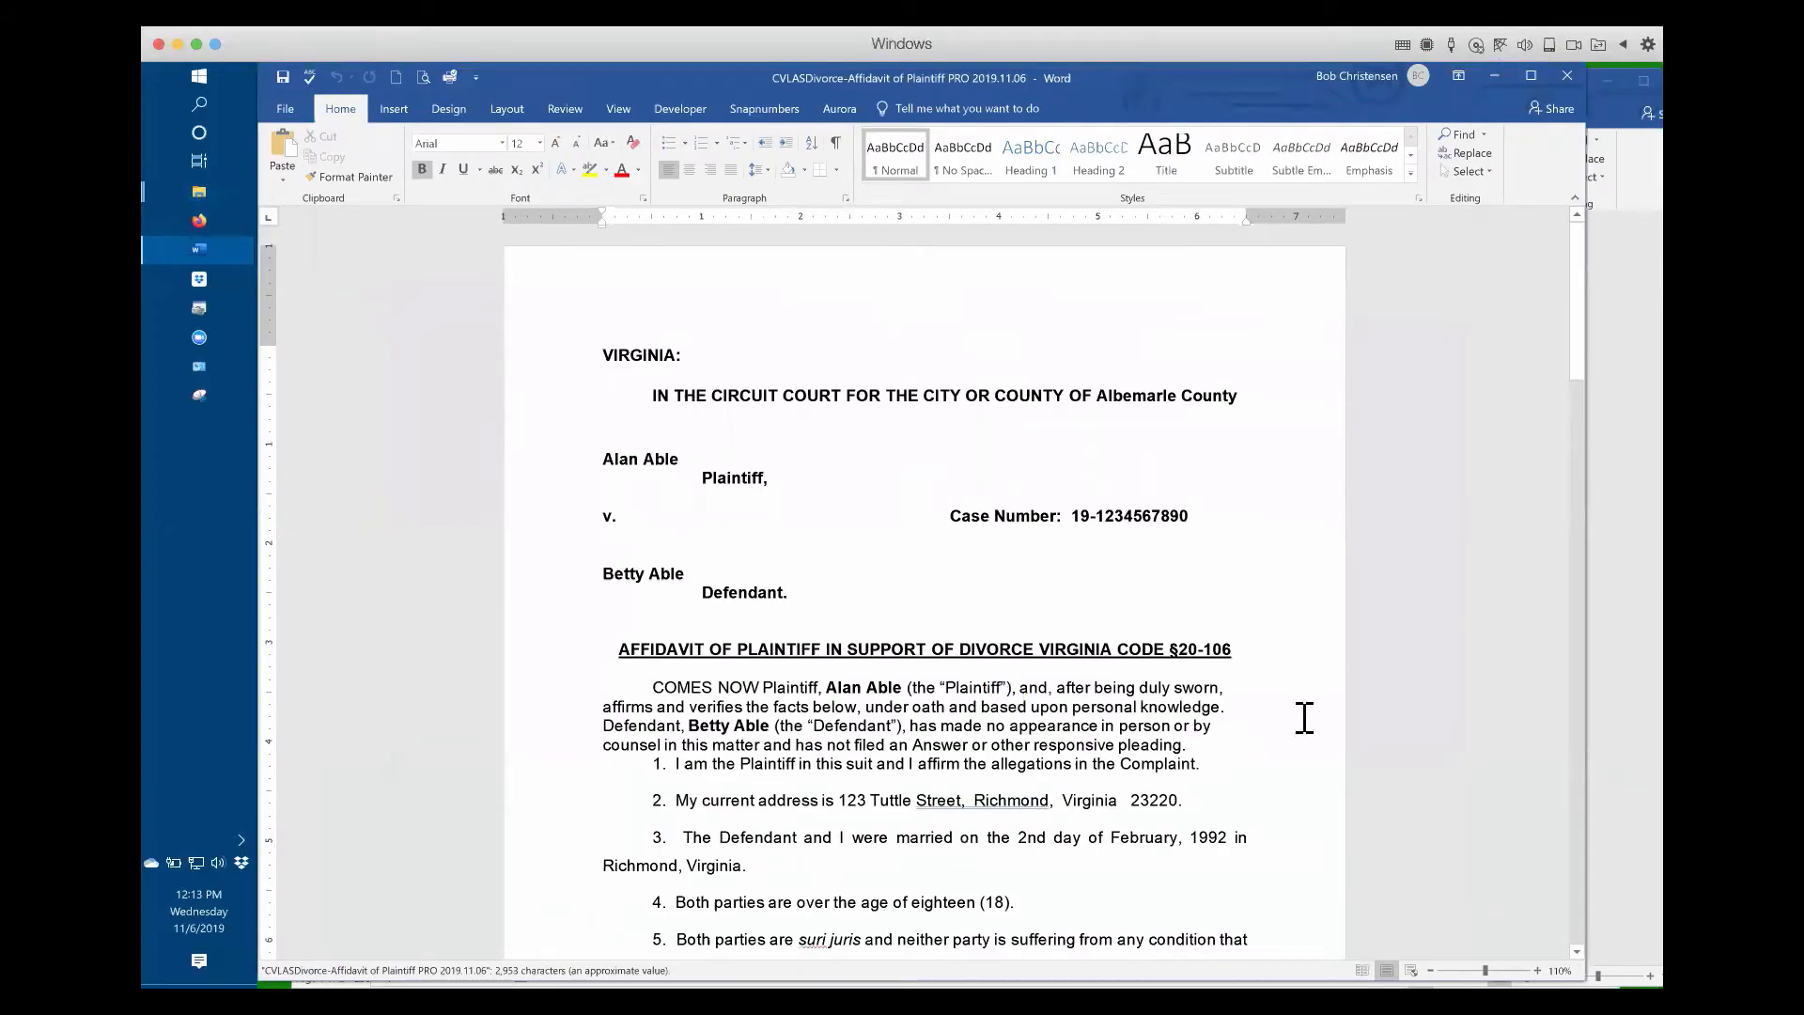
{"action": "scroll", "coordinate": [1585, 798], "scroll_direction": "down", "scroll_amount": 15}
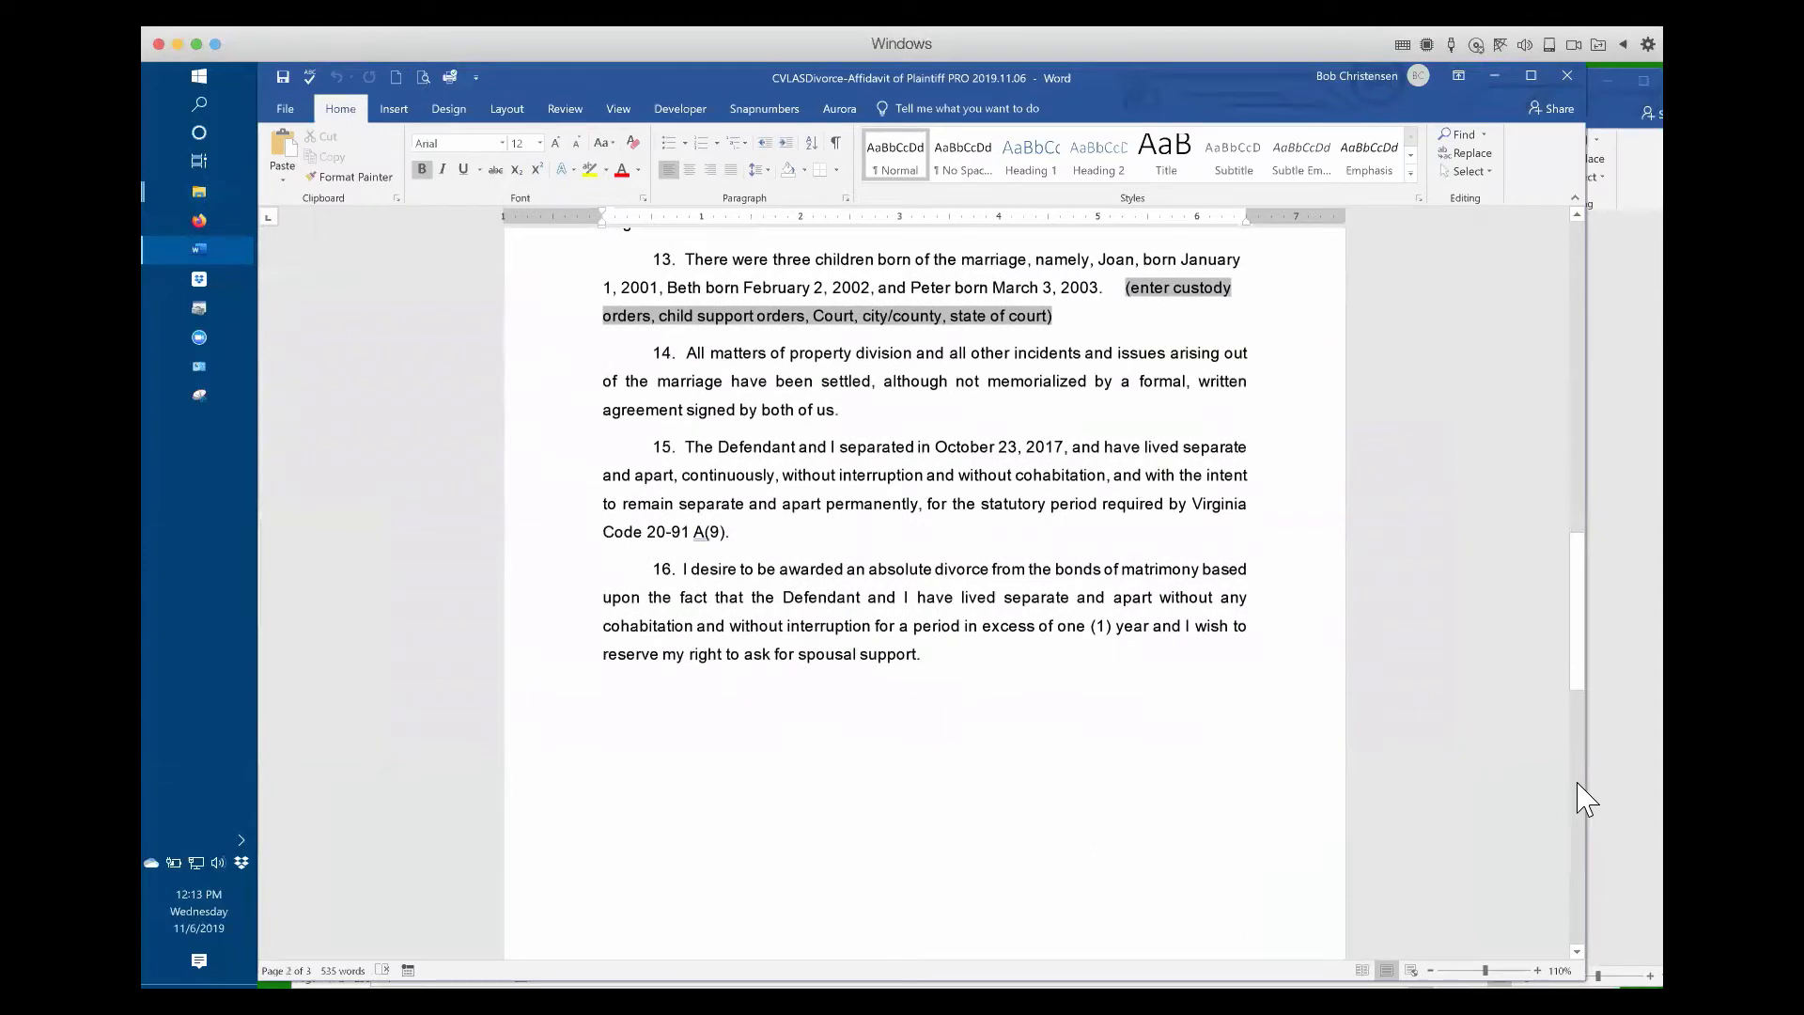
{"action": "scroll", "coordinate": [1586, 799], "scroll_direction": "down", "scroll_amount": 8}
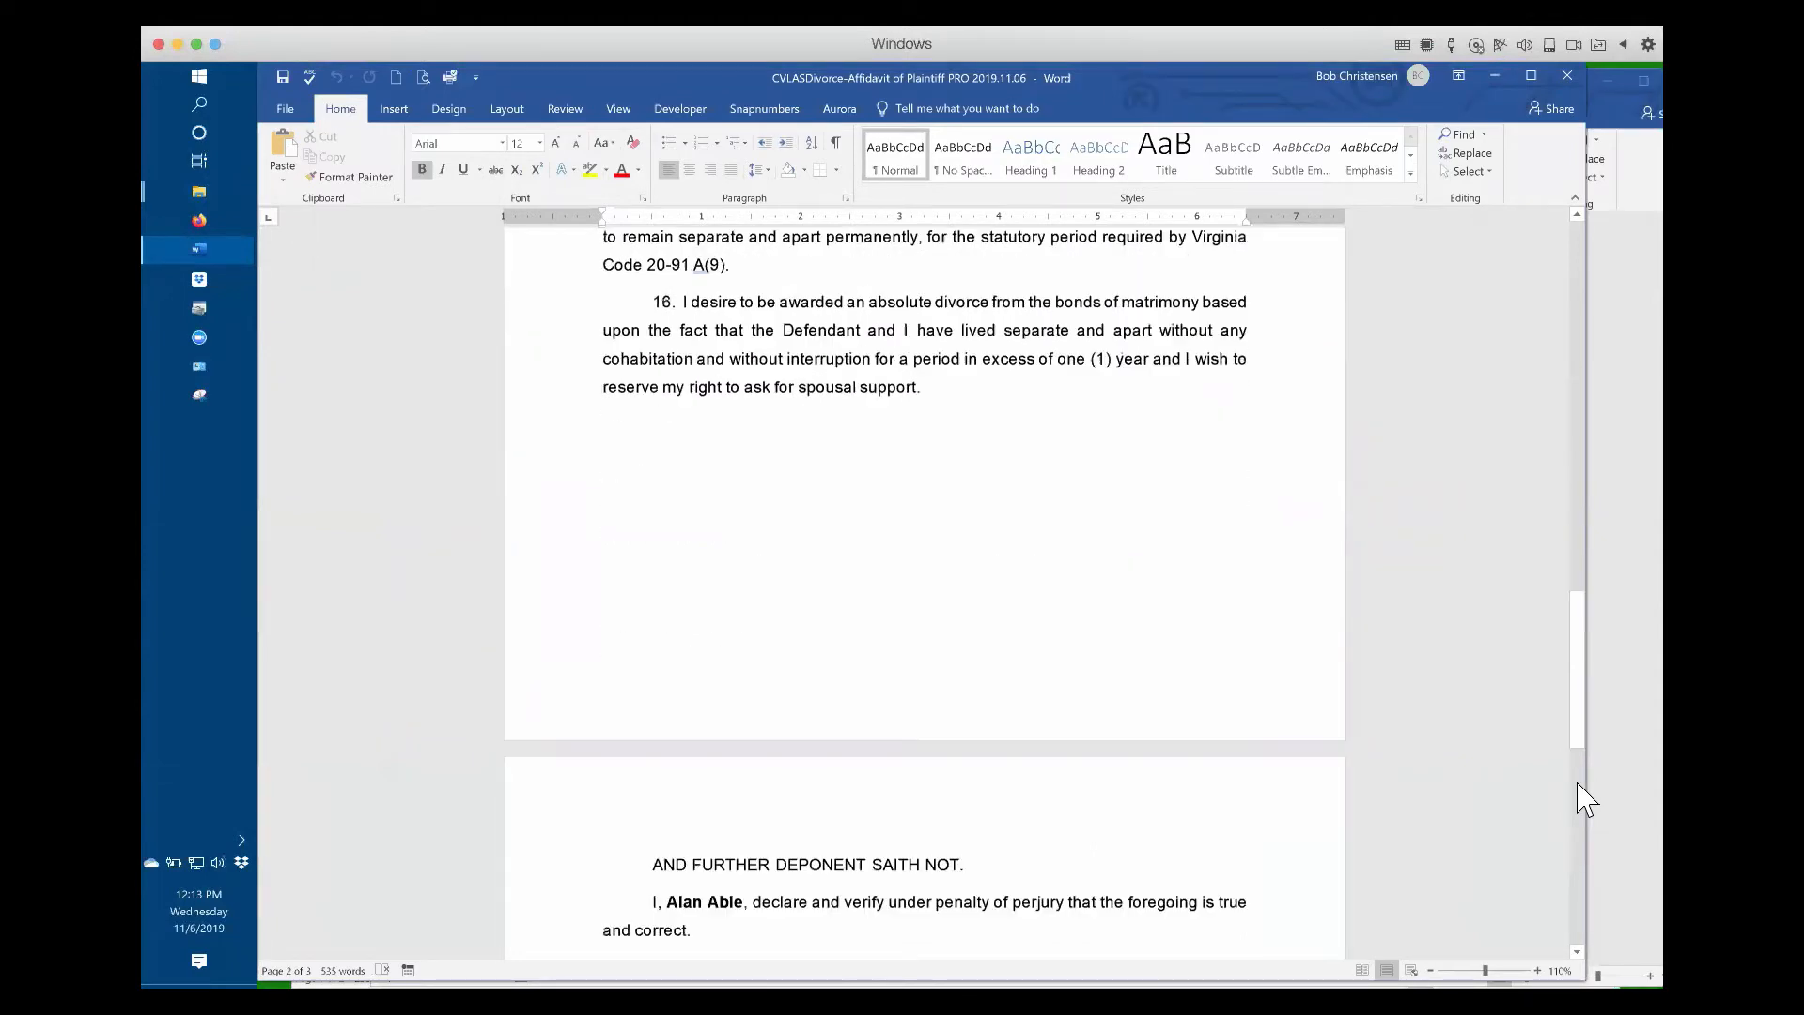
{"action": "double_click", "coordinate": [544, 81]}
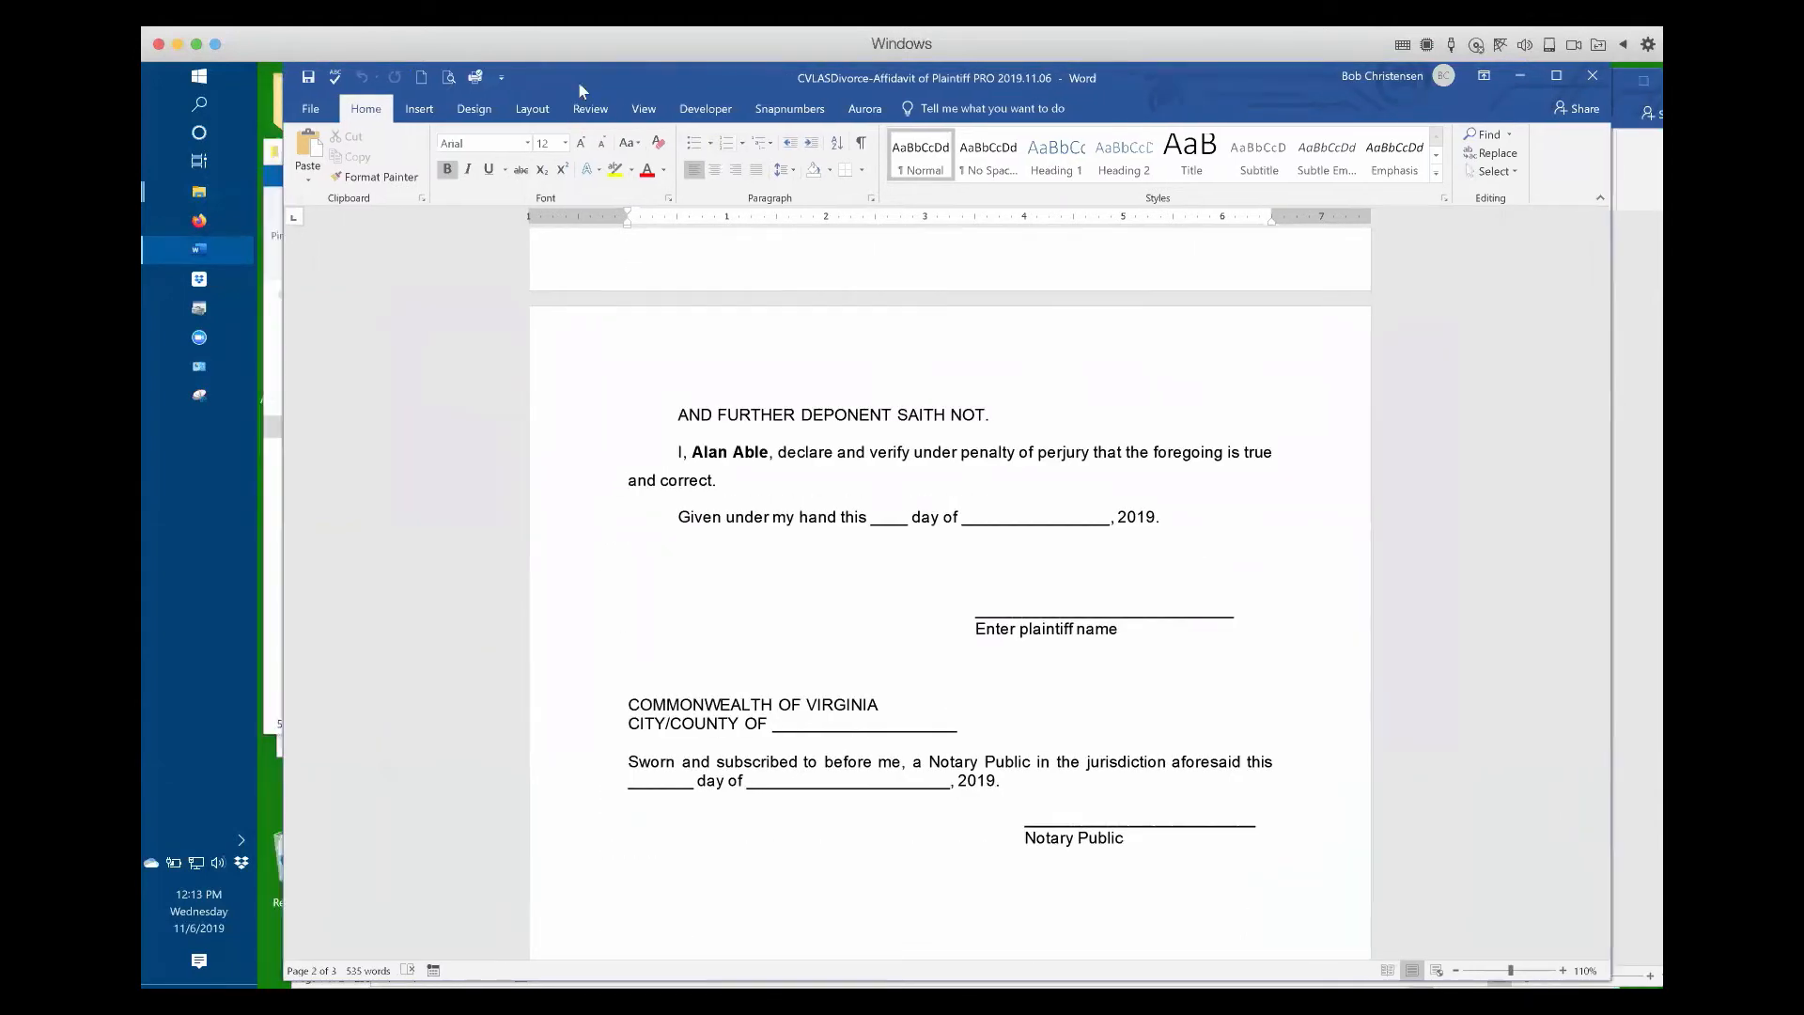
- Open the Divorce Complaint from the Results folder to check its filled-in first page
{"action": "left_click", "coordinate": [320, 550]}
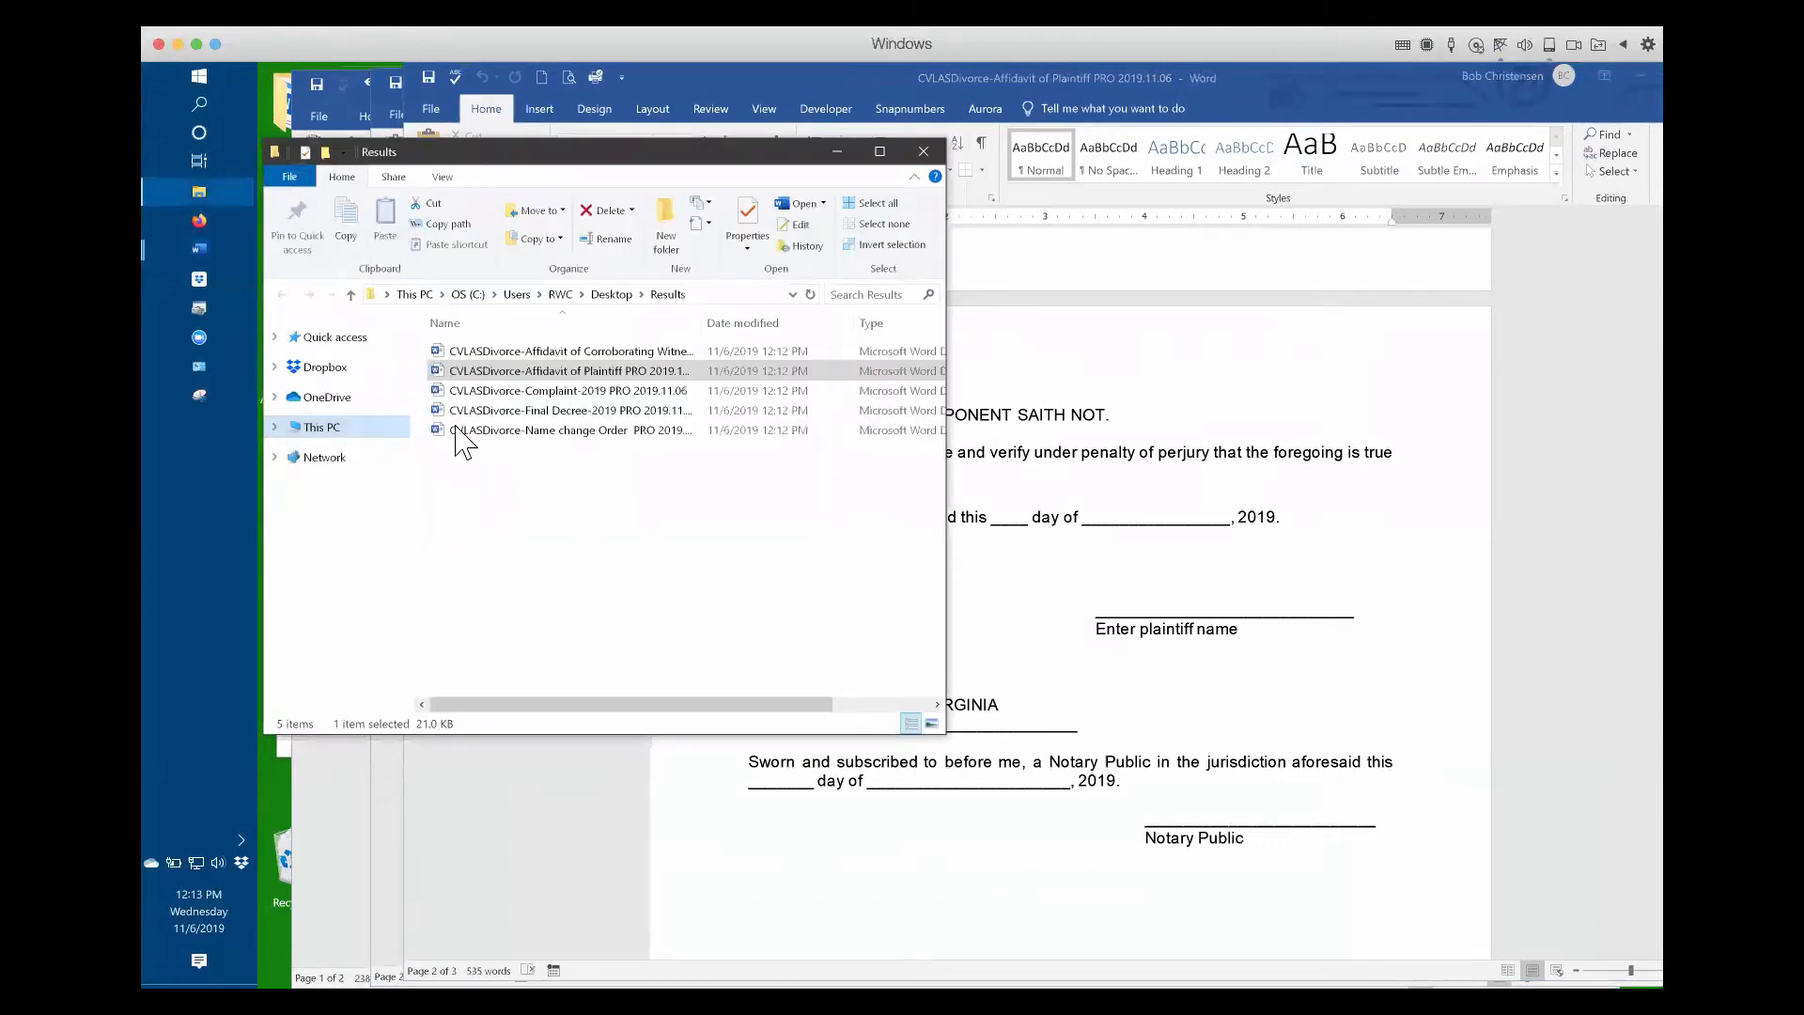
{"action": "left_click", "coordinate": [469, 390]}
{"action": "double_click", "coordinate": [469, 390]}
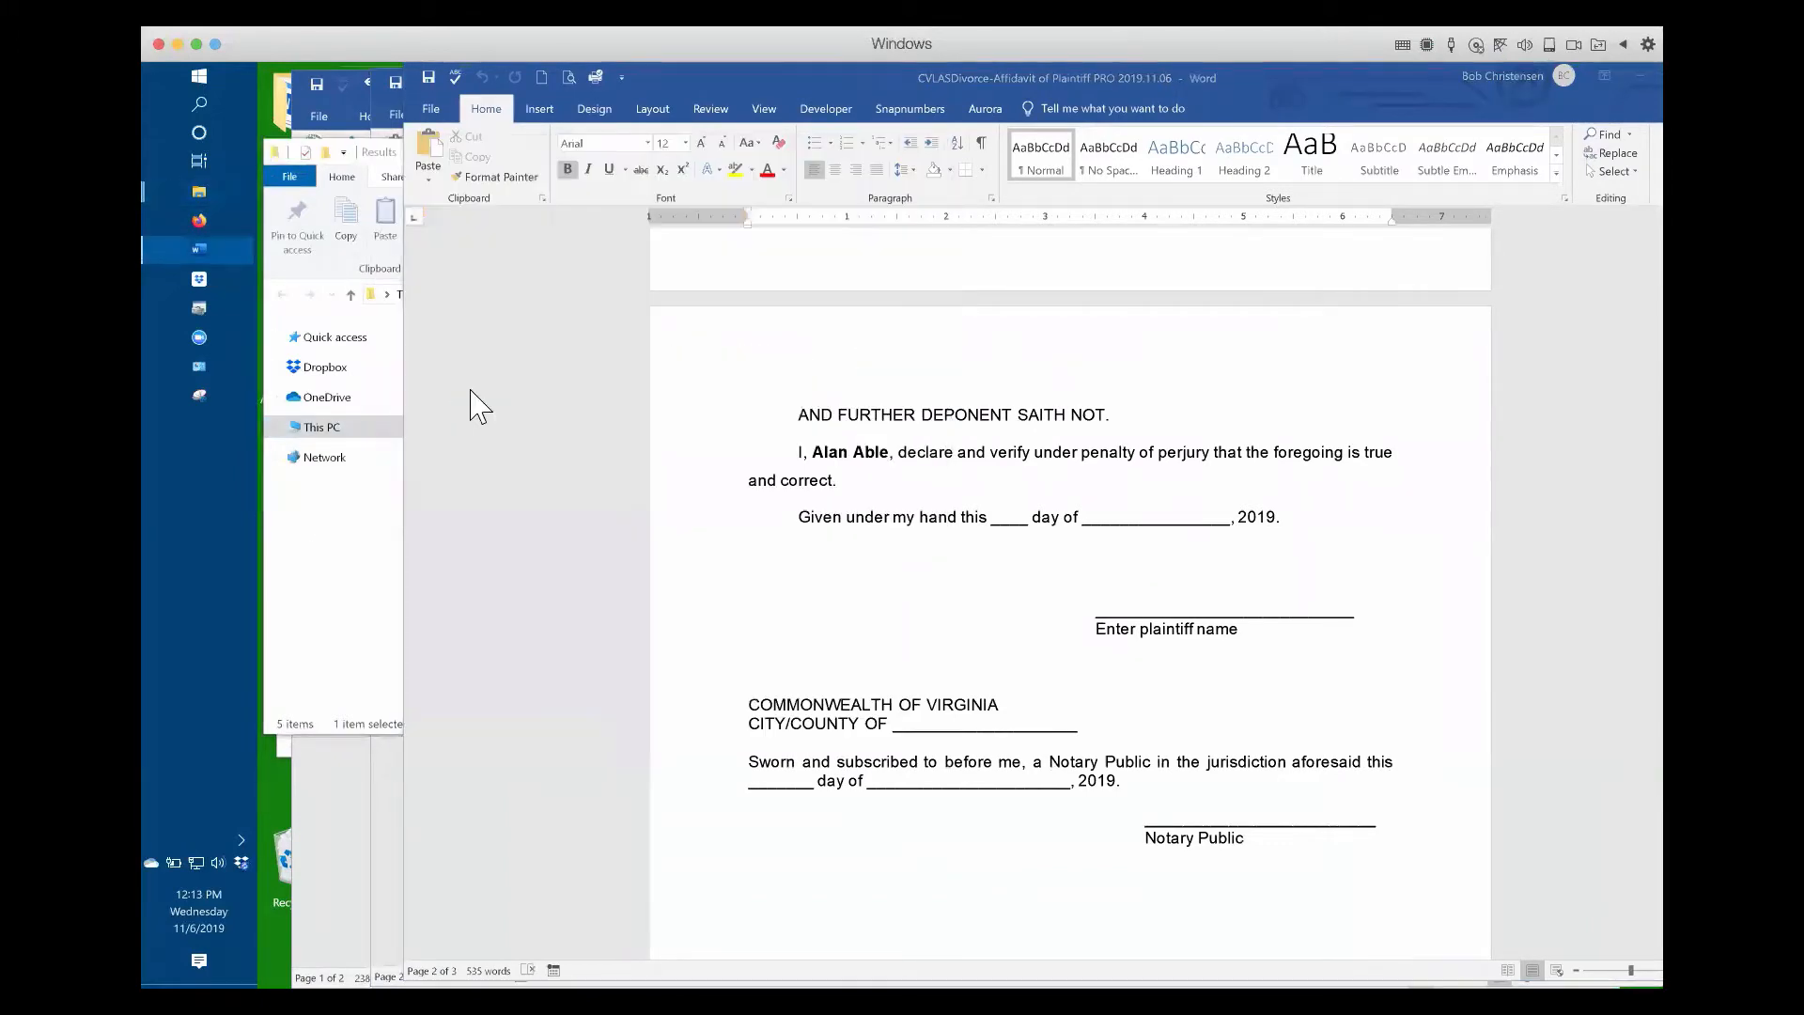
{"action": "double_click", "coordinate": [516, 76]}
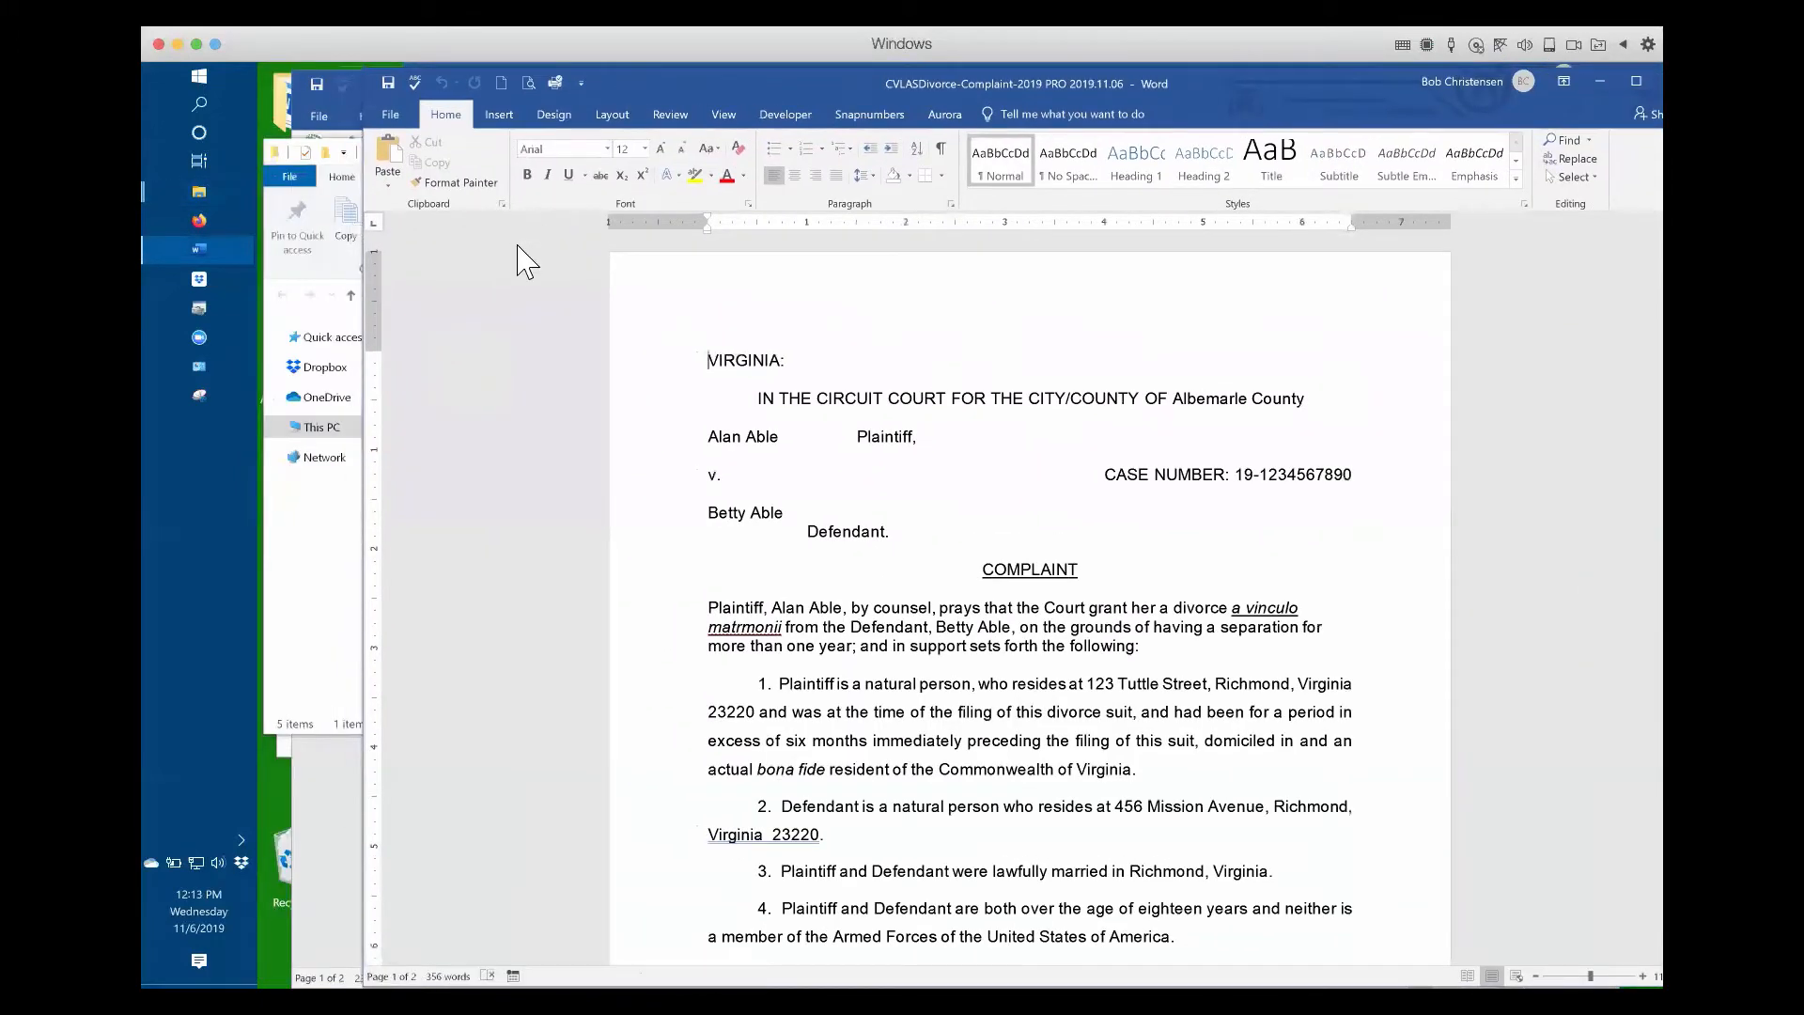
- Return to the Results folder and open the generated Final Decree
{"action": "left_click", "coordinate": [347, 504]}
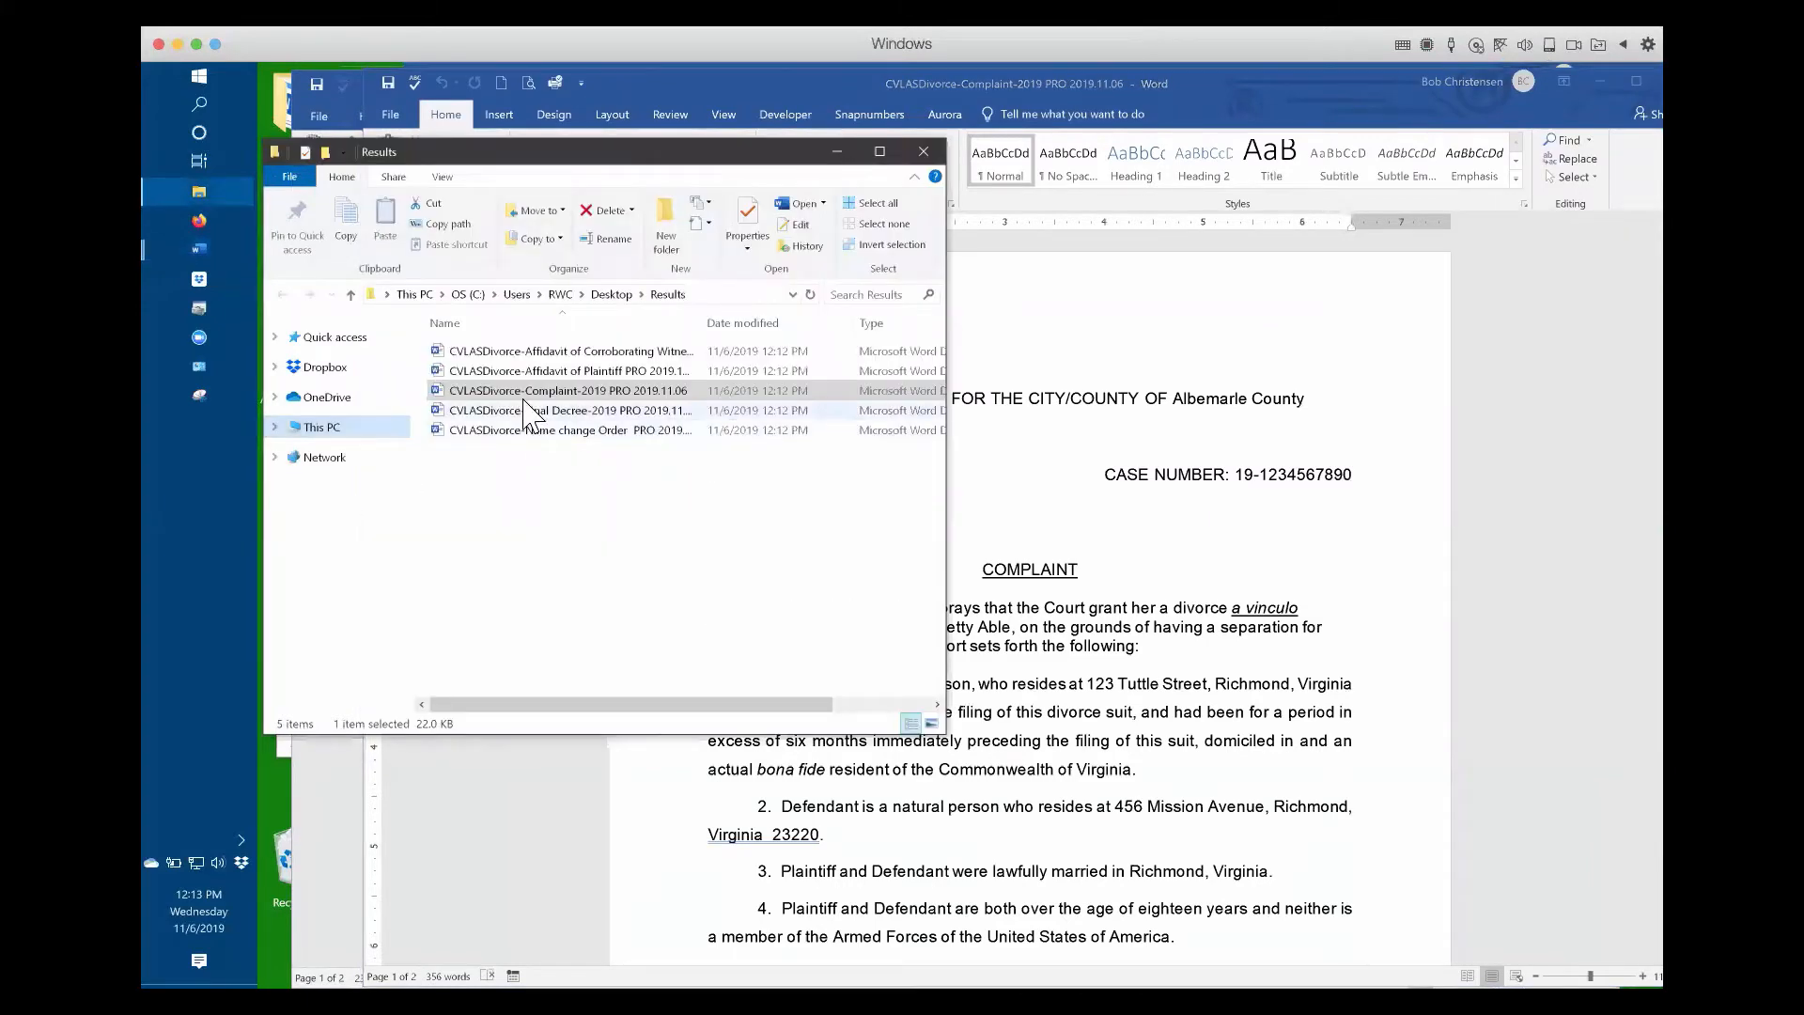
{"action": "left_click", "coordinate": [536, 411]}
{"action": "double_click", "coordinate": [519, 411]}
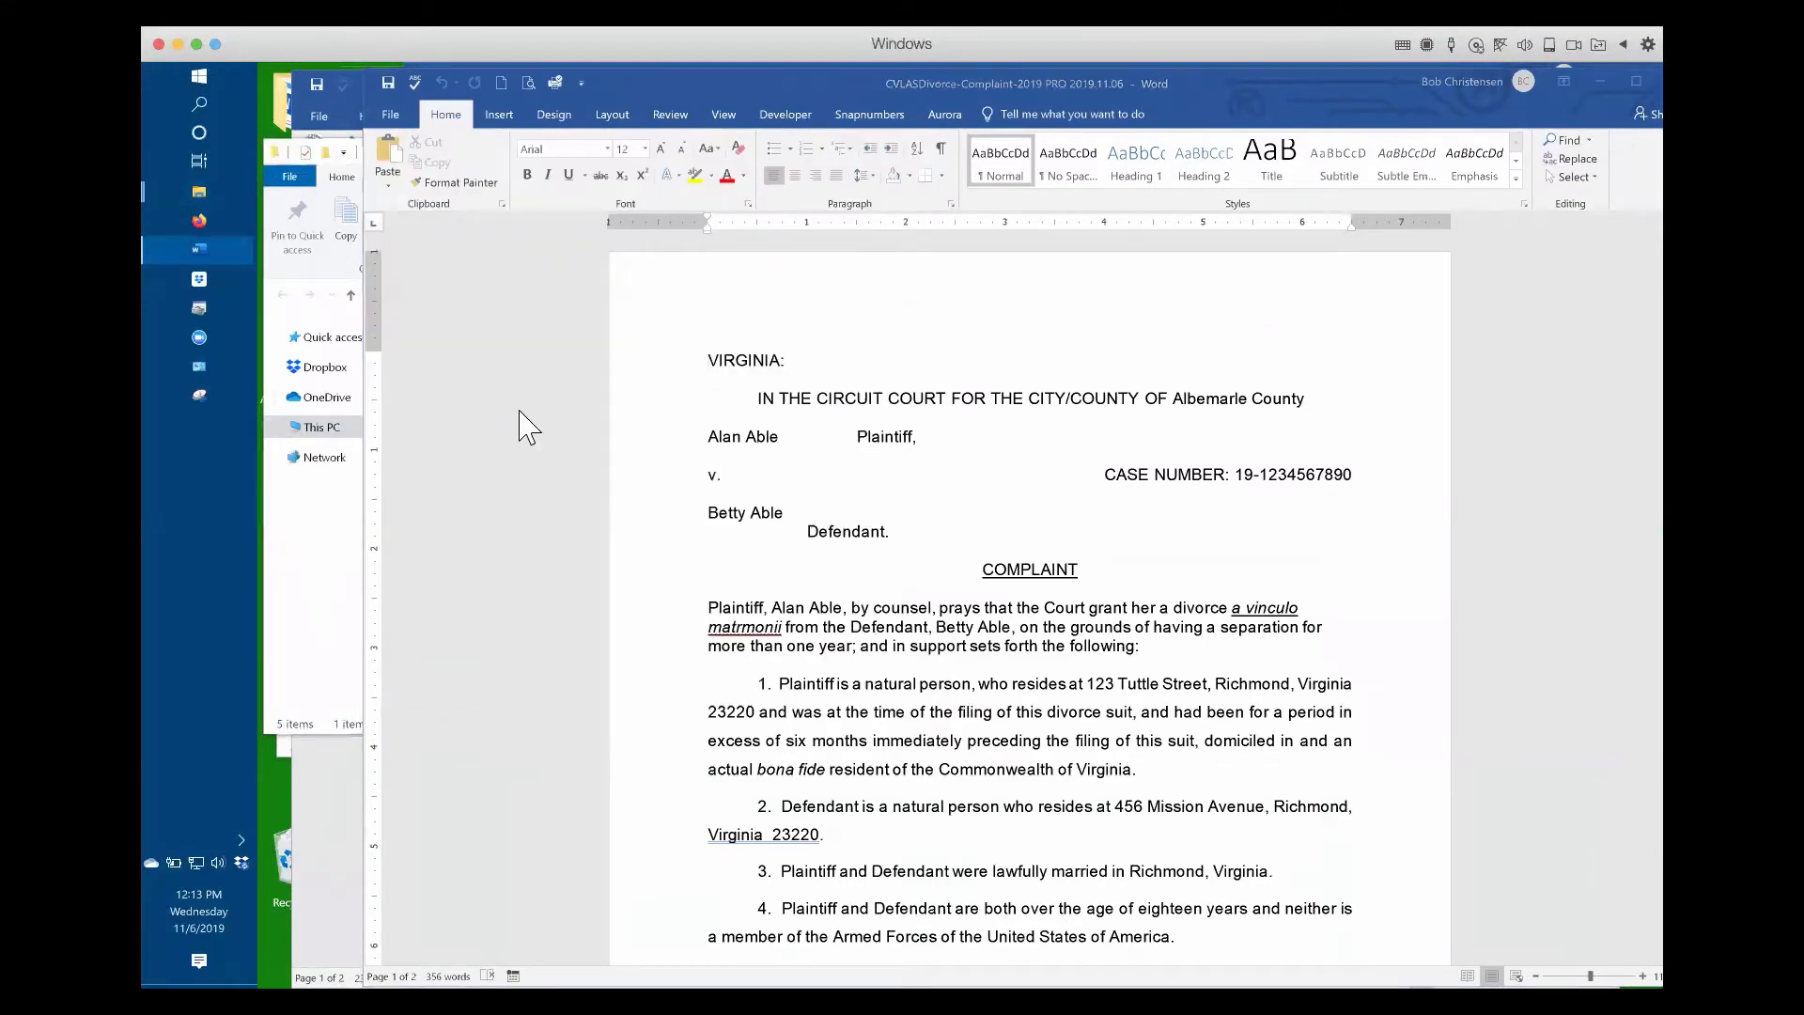